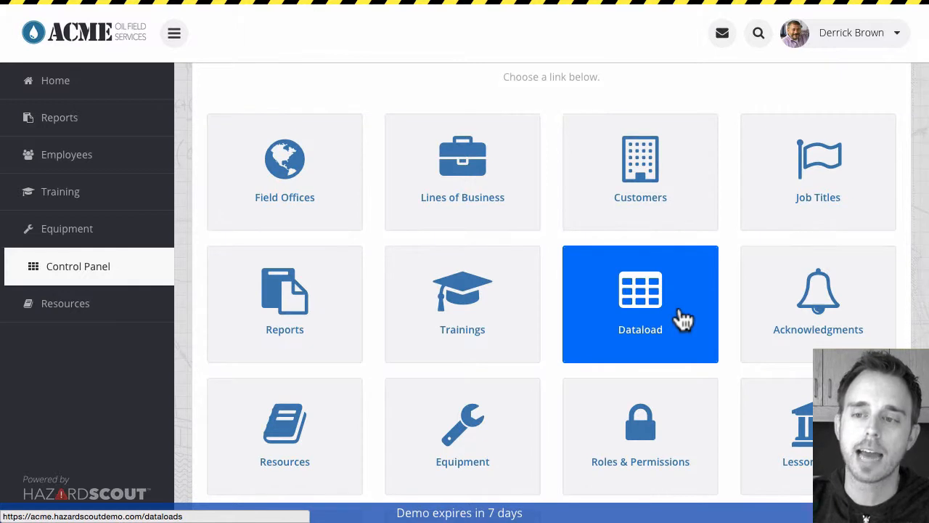
Open Roles & Permissions and check which roles may update anything via Dataload
{"action": "scroll", "coordinate": [680, 317], "scroll_direction": "down", "scroll_amount": 1}
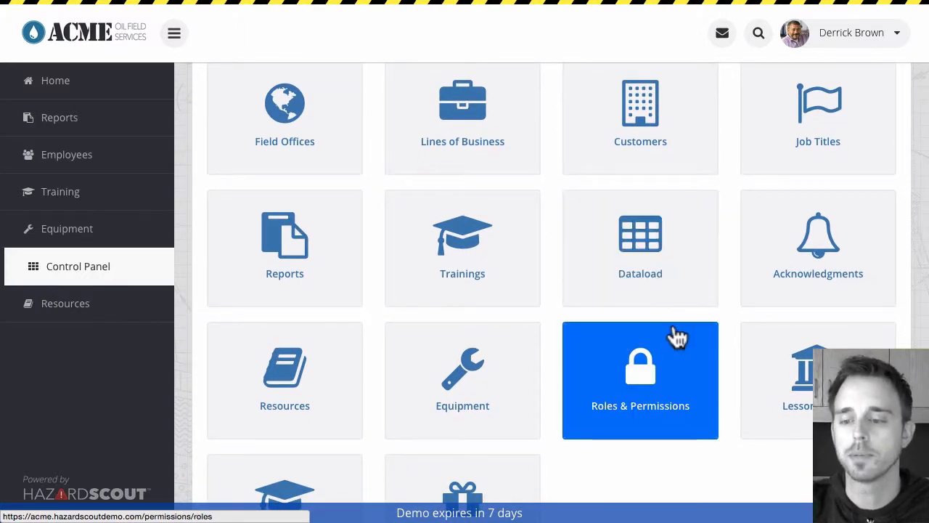
{"action": "left_click", "coordinate": [674, 336]}
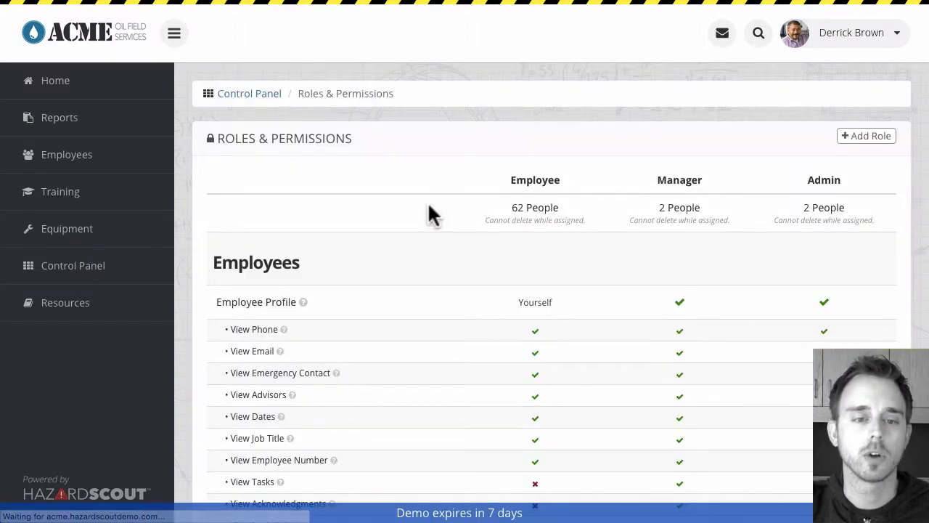
{"action": "scroll", "coordinate": [429, 214], "scroll_direction": "down", "scroll_amount": 15}
{"action": "scroll", "coordinate": [428, 214], "scroll_direction": "down", "scroll_amount": 4}
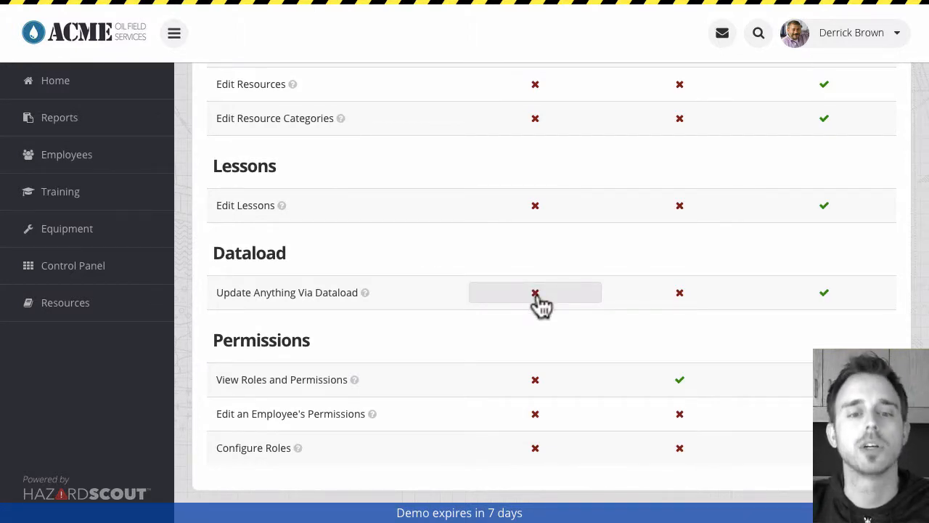
{"action": "scroll", "coordinate": [537, 305], "scroll_direction": "up", "scroll_amount": 1}
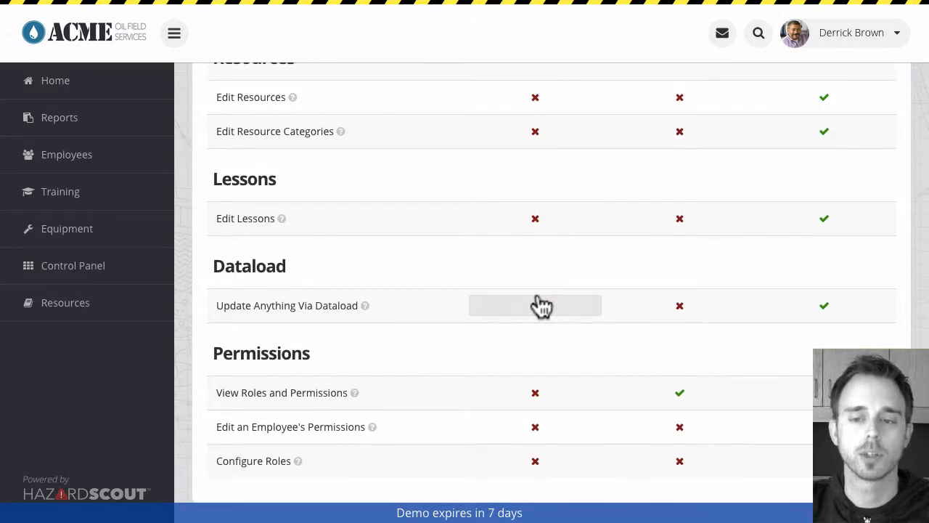
Return to the Control Panel, go to Dataloads and start a new dataload
{"action": "left_click", "coordinate": [119, 272]}
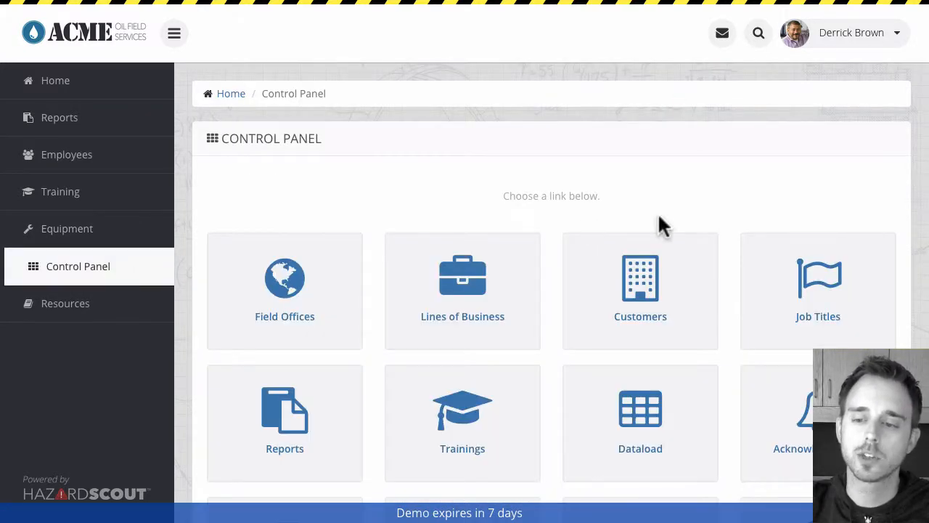
{"action": "scroll", "coordinate": [658, 218], "scroll_direction": "down", "scroll_amount": 1}
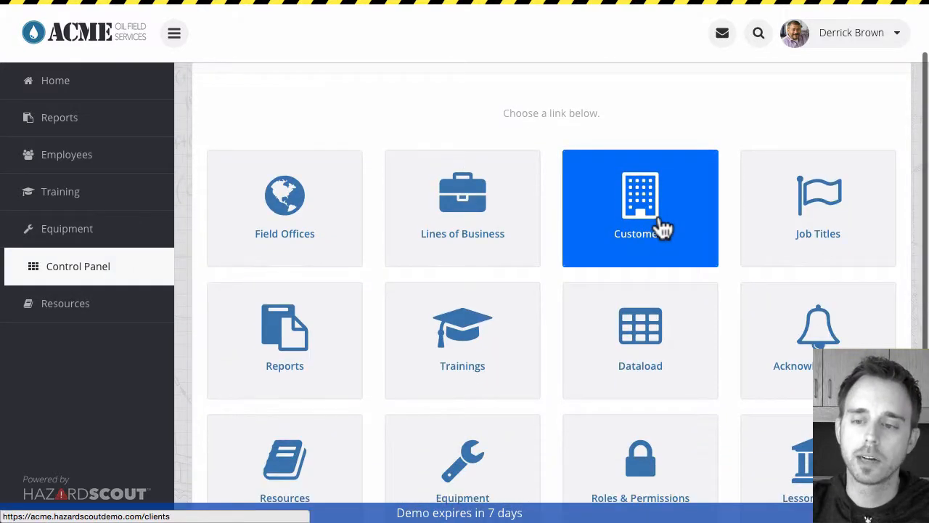
{"action": "left_click", "coordinate": [695, 348]}
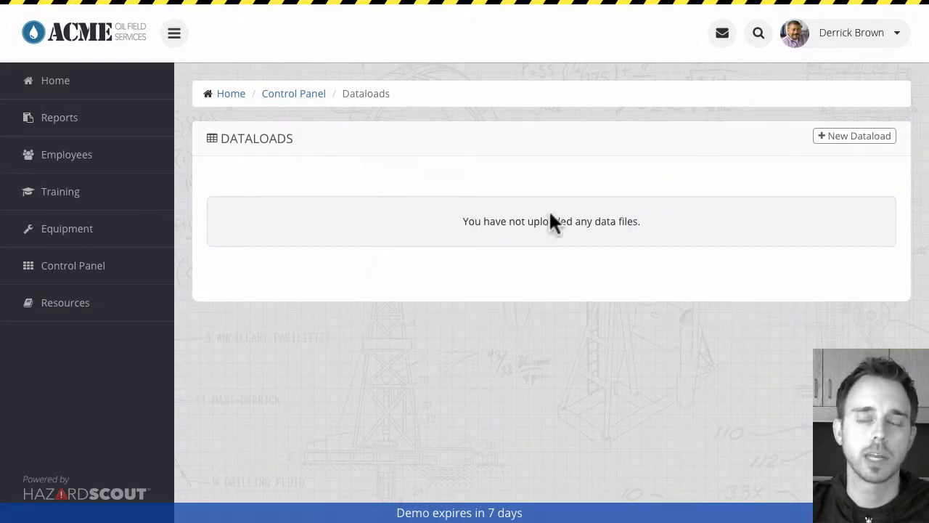
{"action": "left_click", "coordinate": [865, 141]}
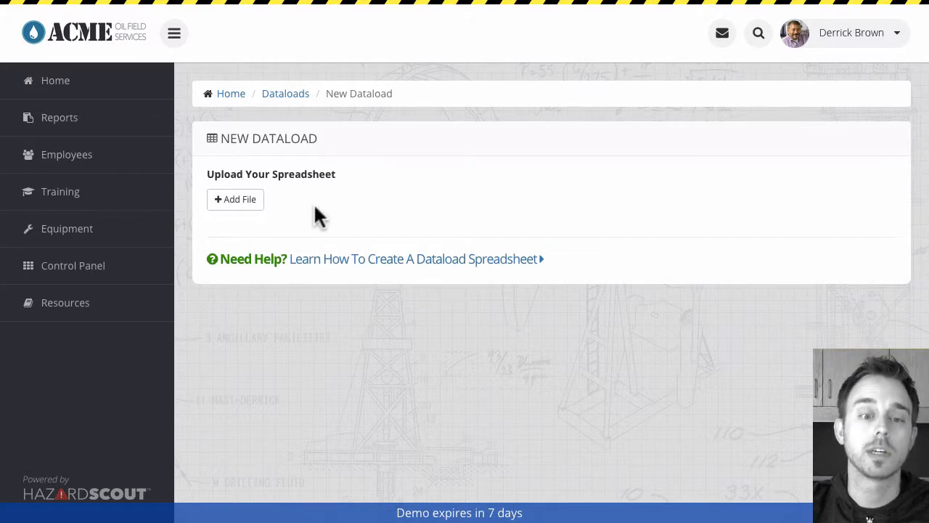
Open the guide on creating a dataload spreadsheet and read its Dataload Overview
{"action": "left_click", "coordinate": [363, 263]}
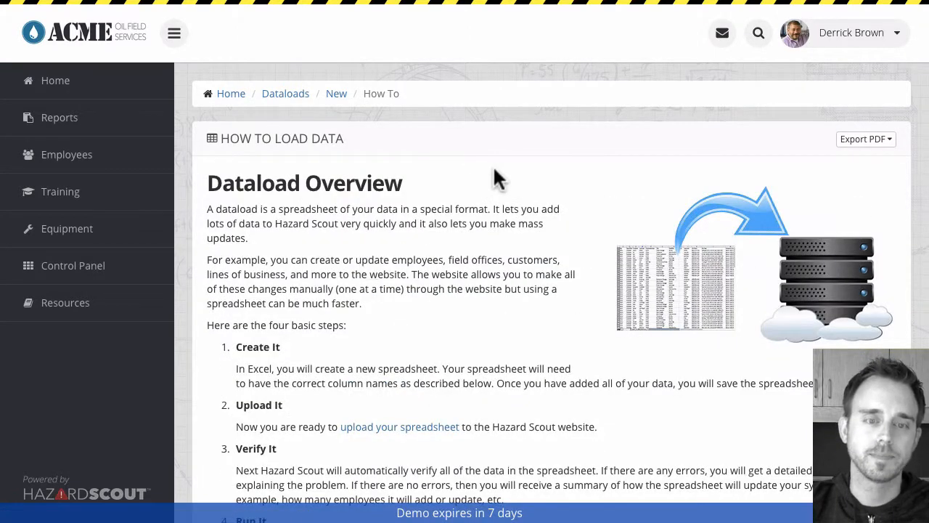
{"action": "scroll", "coordinate": [494, 173], "scroll_direction": "down", "scroll_amount": 2}
{"action": "scroll", "coordinate": [493, 173], "scroll_direction": "up", "scroll_amount": 2}
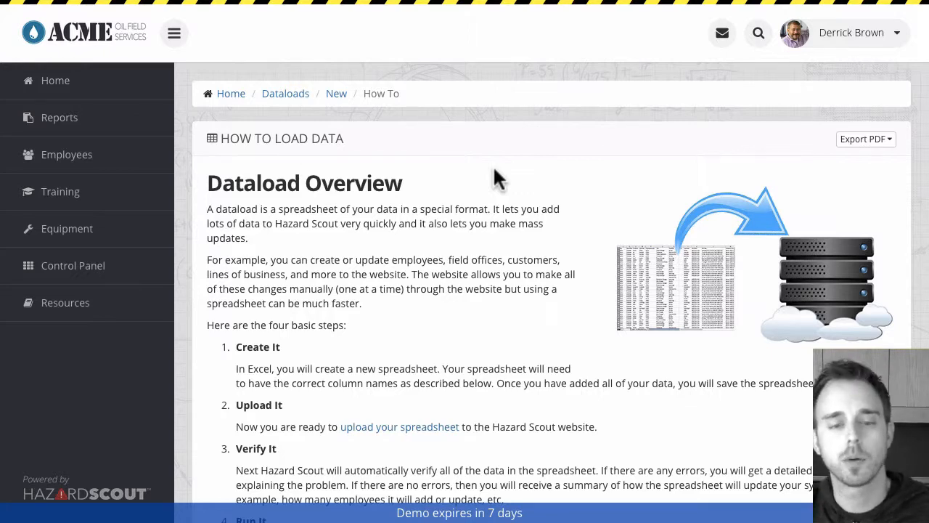
{"action": "scroll", "coordinate": [494, 169], "scroll_direction": "down", "scroll_amount": 3}
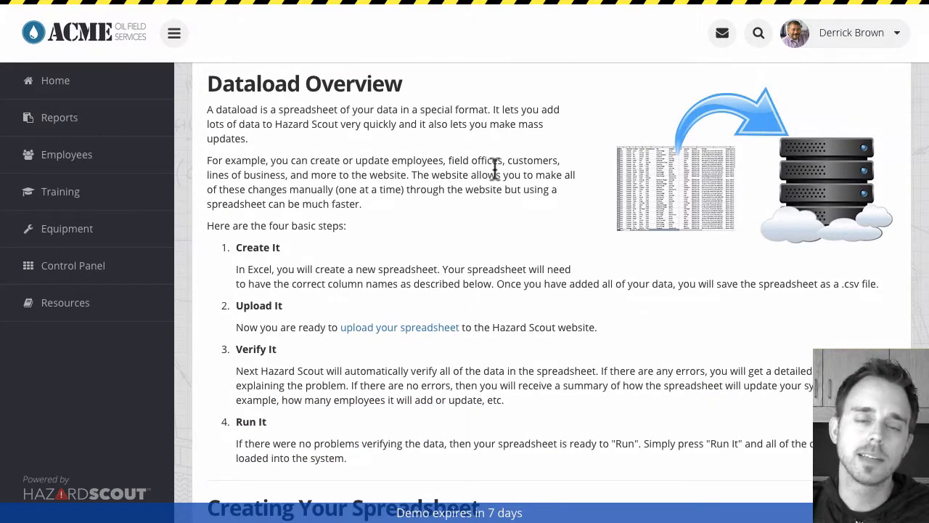
{"action": "scroll", "coordinate": [493, 169], "scroll_direction": "up", "scroll_amount": 1}
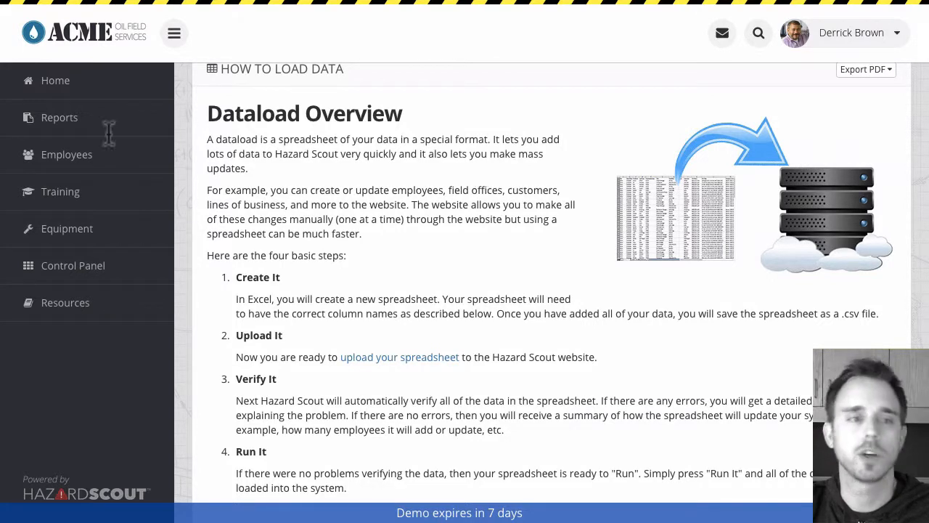
Open the Employees page in a separate tab and view the Add an Employee form, dismissing it without adding anyone
{"action": "right_click", "coordinate": [85, 153]}
{"action": "left_click", "coordinate": [91, 154]}
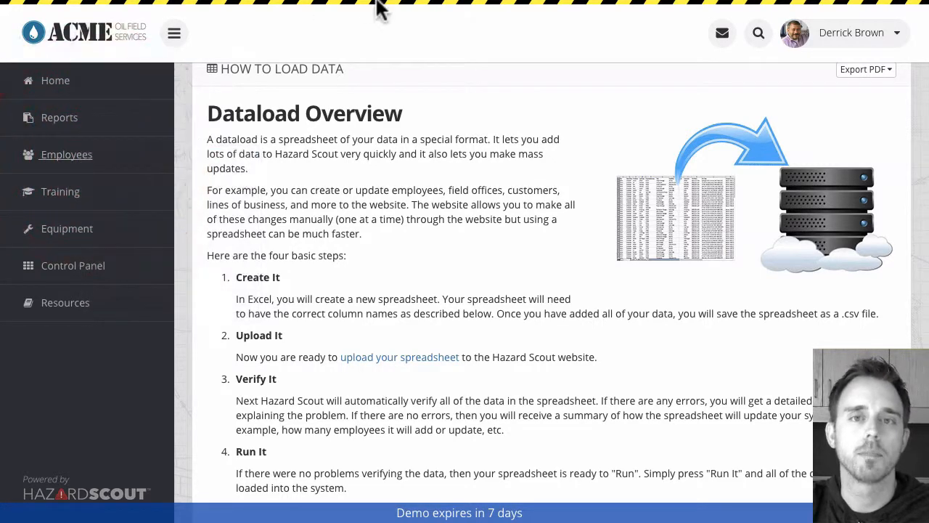
{"action": "left_click", "coordinate": [298, 33]}
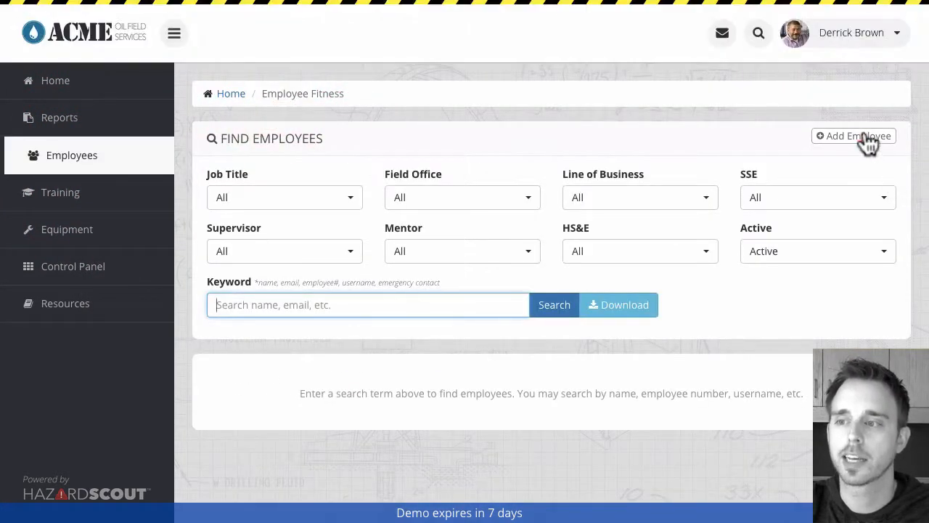
{"action": "left_click", "coordinate": [857, 136]}
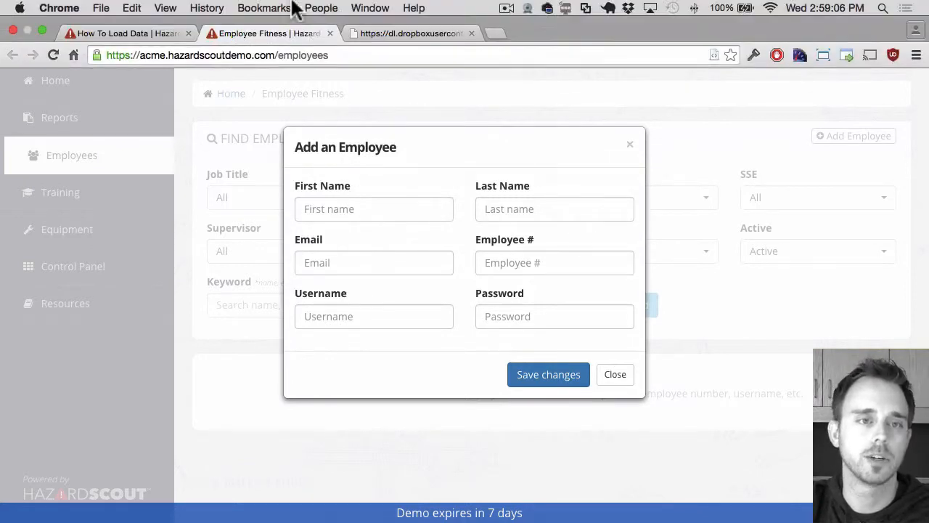
{"action": "left_click", "coordinate": [264, 87]}
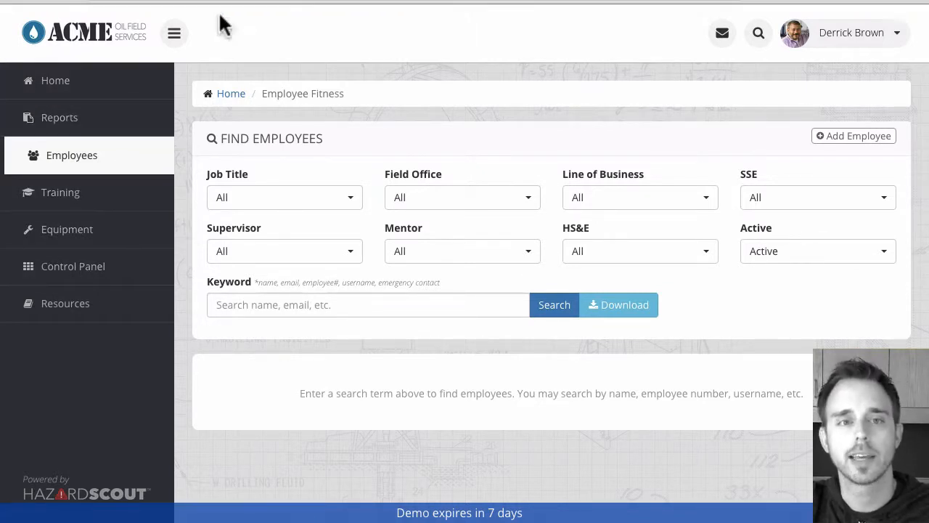
Close the Employee Fitness tab and return to the How To Load Data guide
{"action": "mouse_move", "coordinate": [282, 52]}
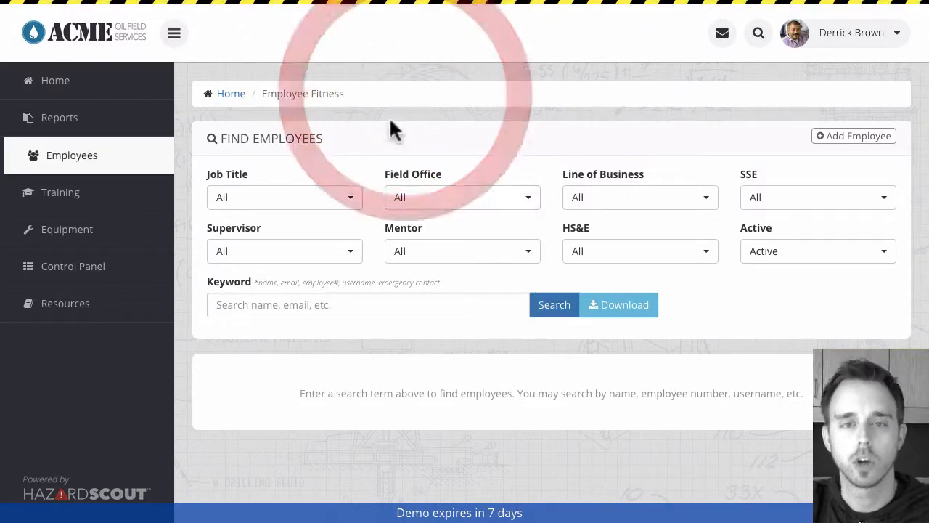
{"action": "mouse_move", "coordinate": [211, 14]}
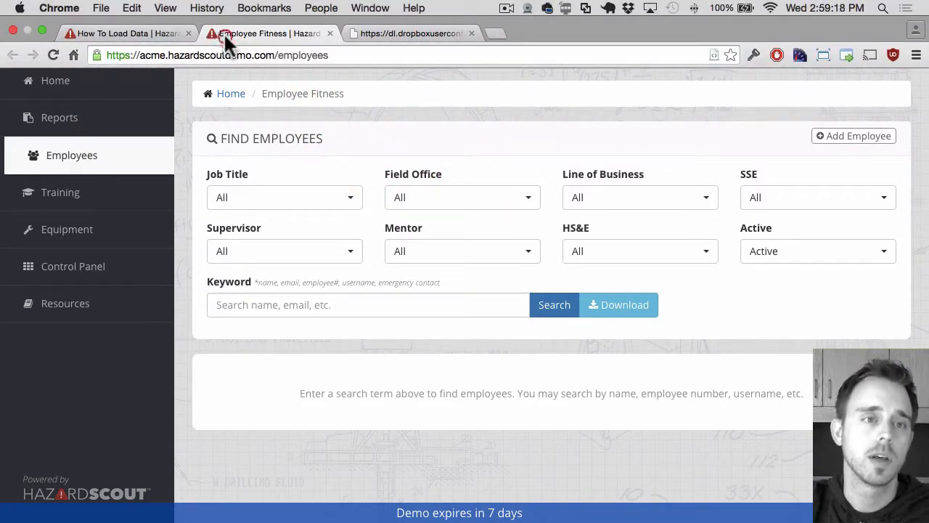
{"action": "key", "text": "super+w"}
{"action": "left_click", "coordinate": [556, 112]}
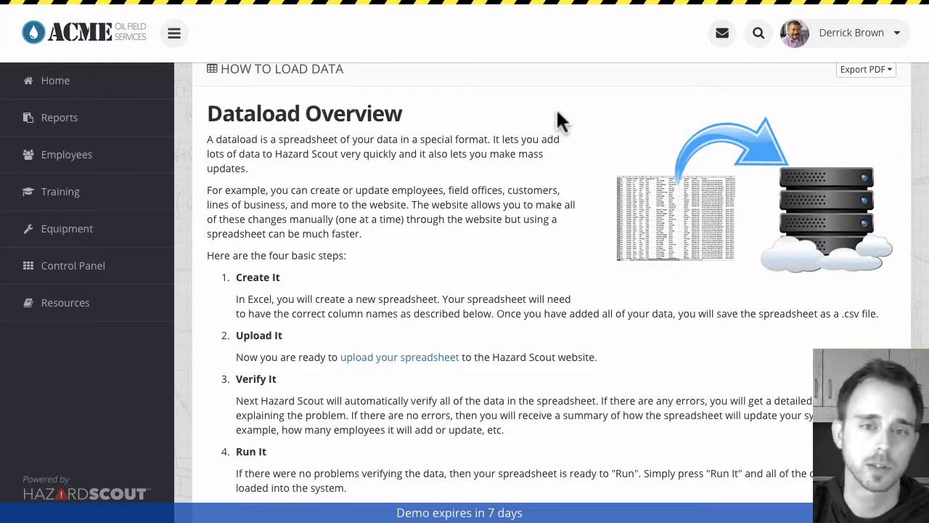
Review the guide's four basic dataload steps: create, upload, verify and run
{"action": "scroll", "coordinate": [556, 174], "scroll_direction": "down", "scroll_amount": 1}
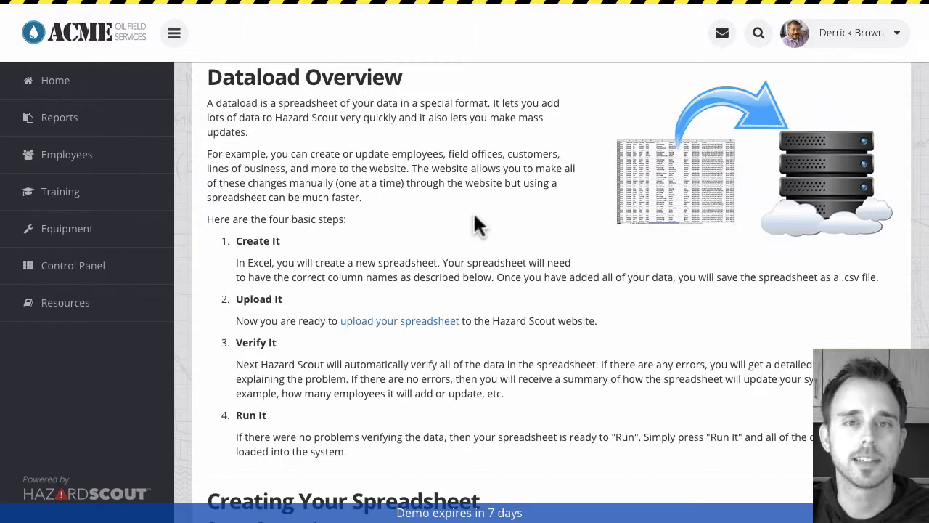
{"action": "left_click", "coordinate": [469, 217]}
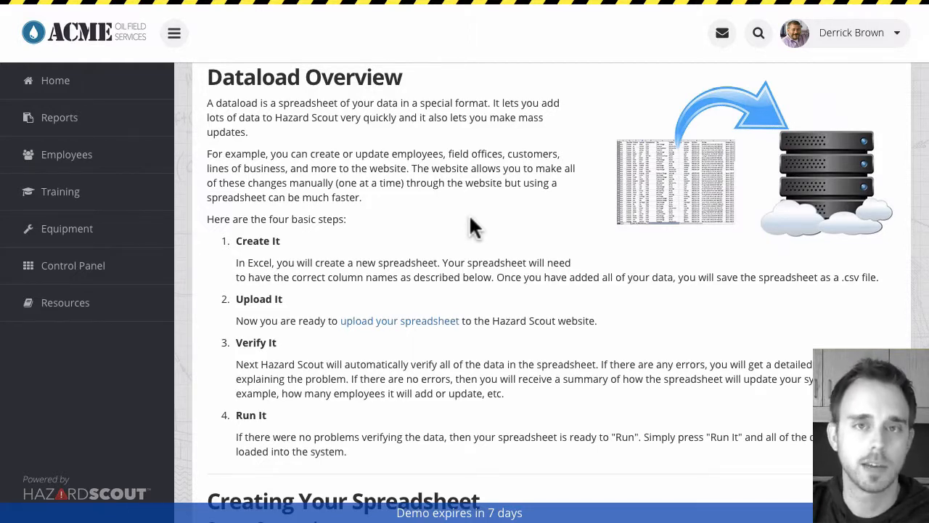
{"action": "scroll", "coordinate": [518, 214], "scroll_direction": "down", "scroll_amount": 2}
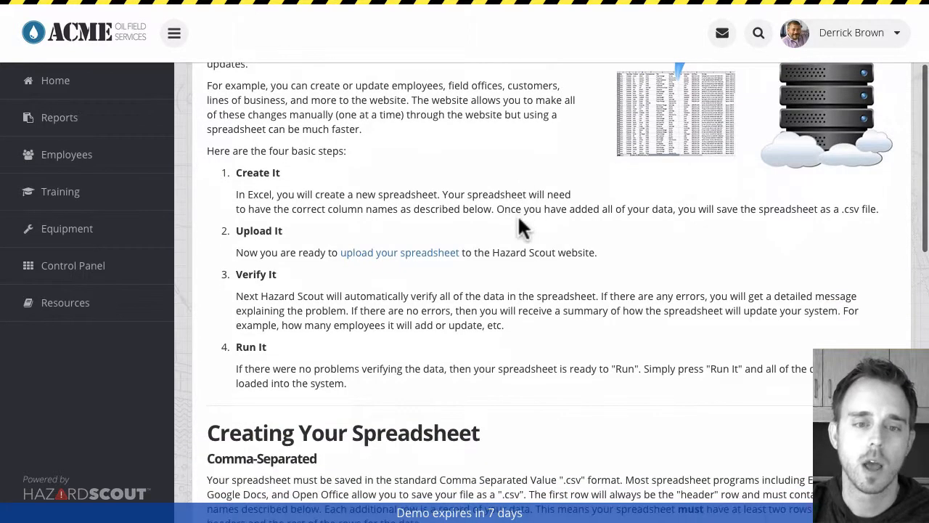
{"action": "scroll", "coordinate": [520, 217], "scroll_direction": "down", "scroll_amount": 1}
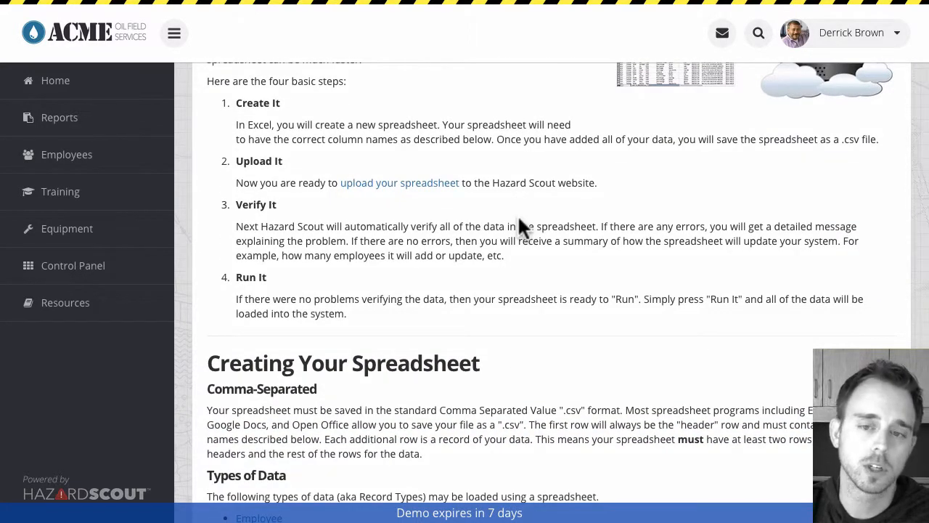
{"action": "scroll", "coordinate": [518, 219], "scroll_direction": "up", "scroll_amount": 1}
{"action": "scroll", "coordinate": [519, 218], "scroll_direction": "down", "scroll_amount": 1}
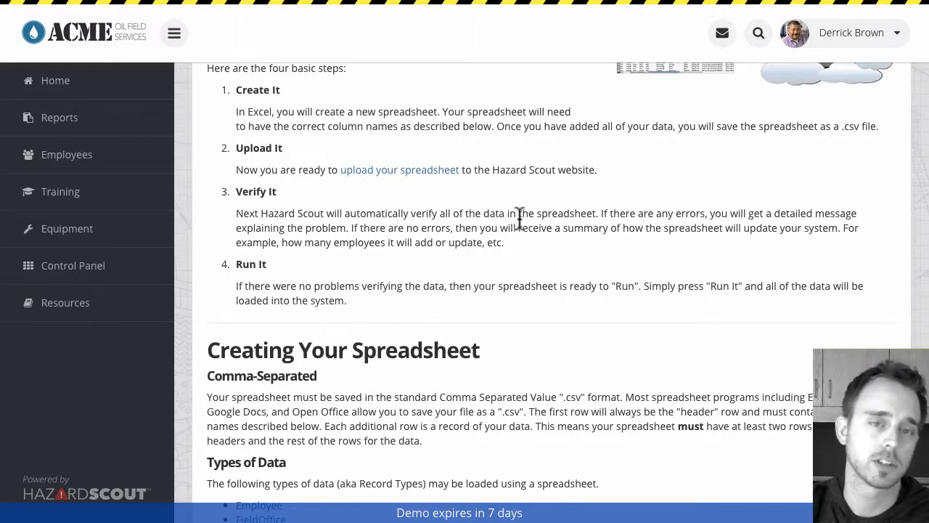
Review the Creating Your Spreadsheet section, covering the comma-separated format, types of data and column names
{"action": "scroll", "coordinate": [515, 196], "scroll_direction": "down", "scroll_amount": 3}
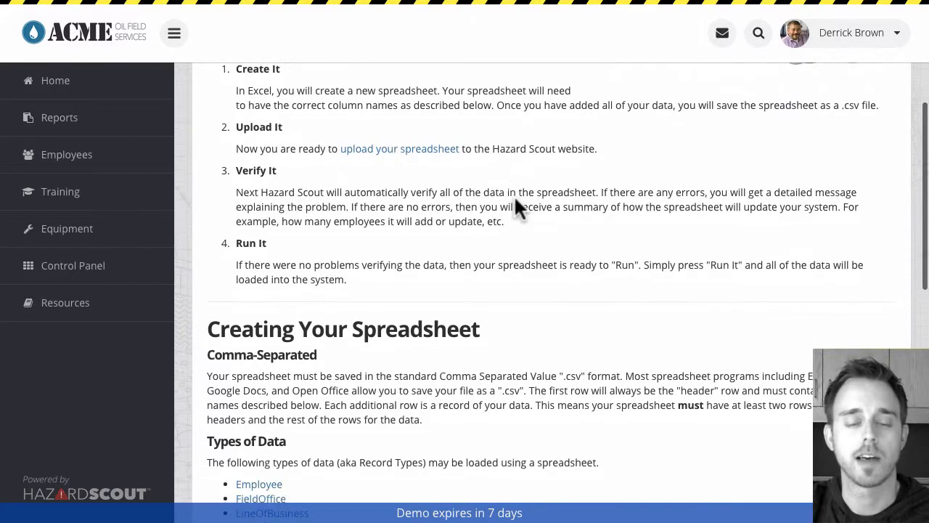
{"action": "scroll", "coordinate": [515, 195], "scroll_direction": "down", "scroll_amount": 3}
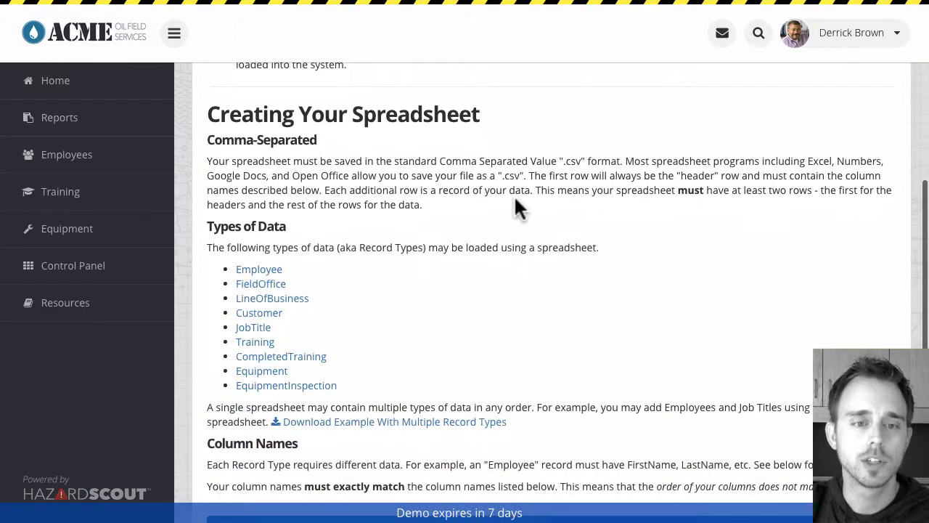
{"action": "scroll", "coordinate": [514, 199], "scroll_direction": "up", "scroll_amount": 1}
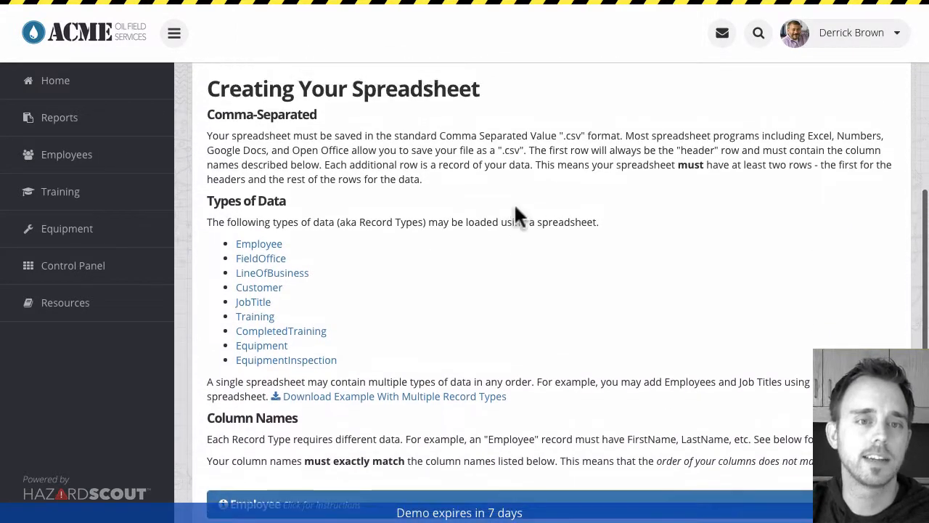
{"action": "scroll", "coordinate": [375, 275], "scroll_direction": "down", "scroll_amount": 1}
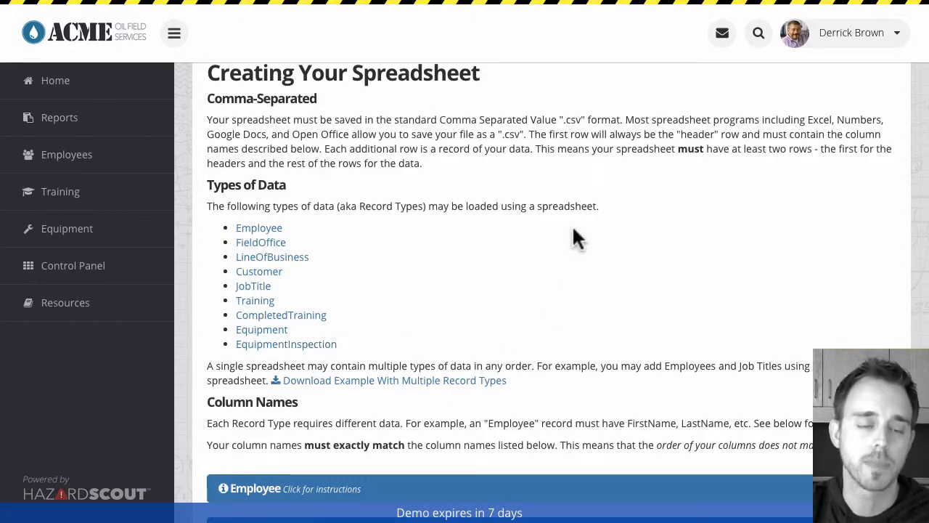
{"action": "scroll", "coordinate": [573, 229], "scroll_direction": "down", "scroll_amount": 2}
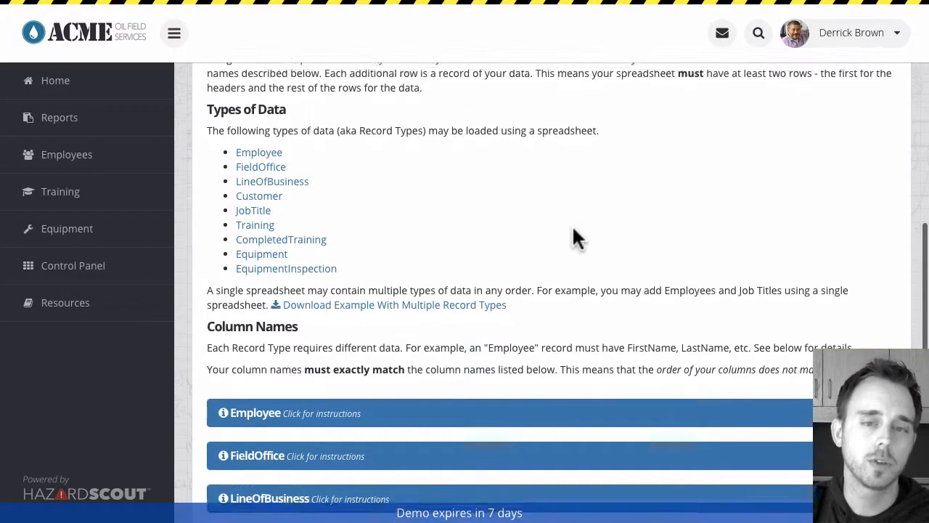
{"action": "scroll", "coordinate": [574, 238], "scroll_direction": "up", "scroll_amount": 1}
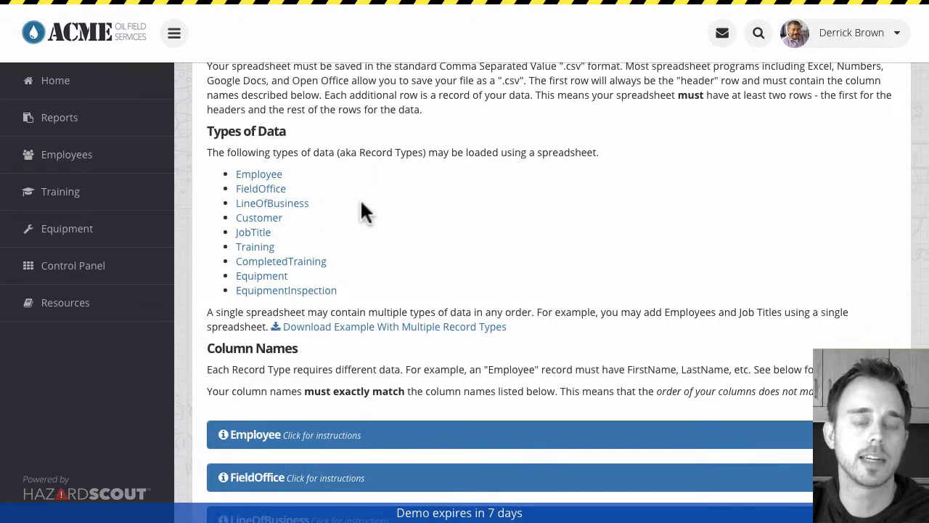
{"action": "scroll", "coordinate": [362, 203], "scroll_direction": "down", "scroll_amount": 1}
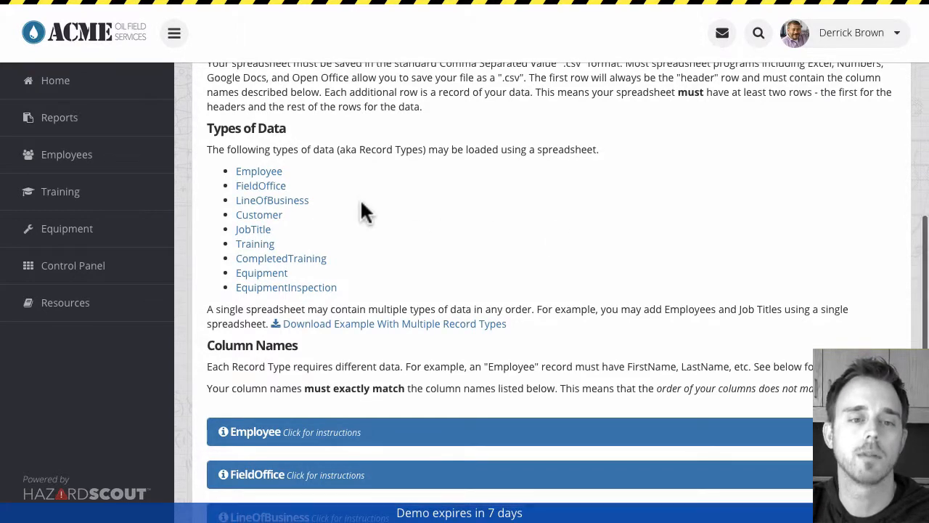
Open the JobTitle record instructions and examine the overview, required columns and example table
{"action": "left_click", "coordinate": [257, 231]}
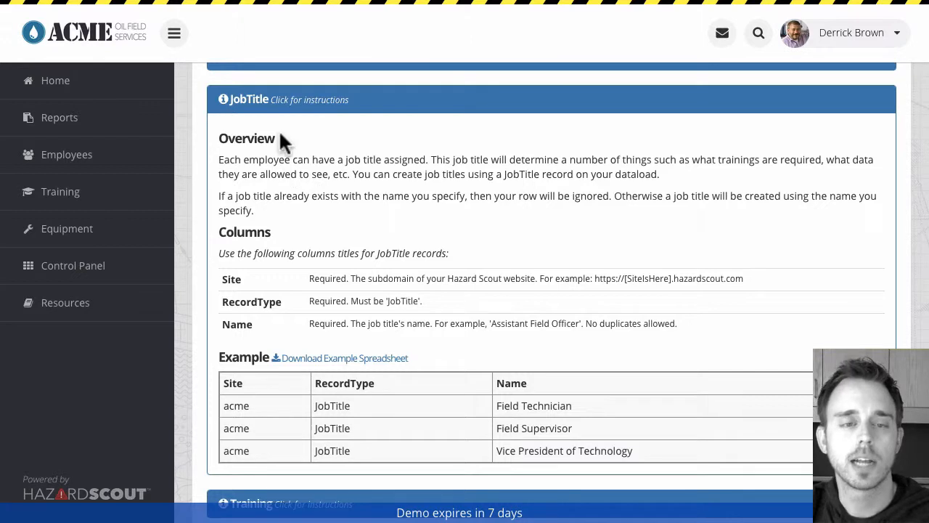
{"action": "scroll", "coordinate": [292, 131], "scroll_direction": "up", "scroll_amount": 1}
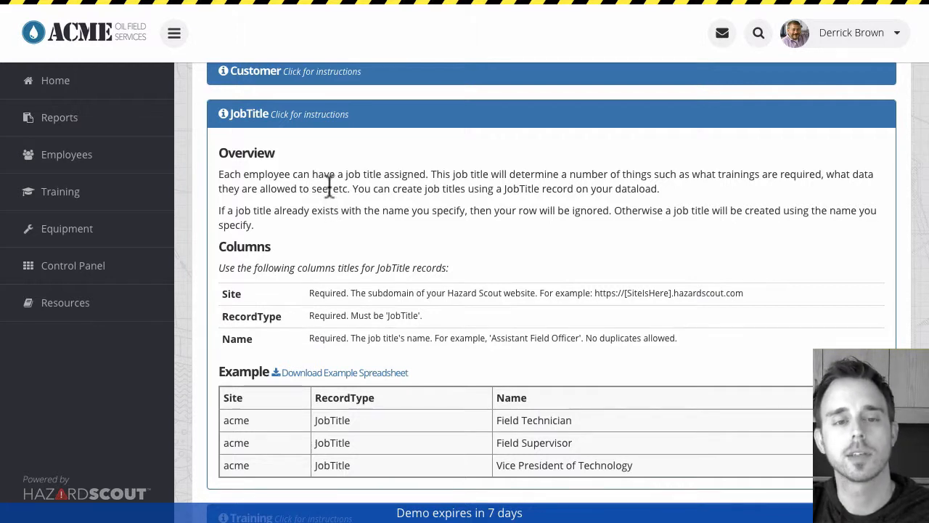
{"action": "scroll", "coordinate": [428, 193], "scroll_direction": "down", "scroll_amount": 1}
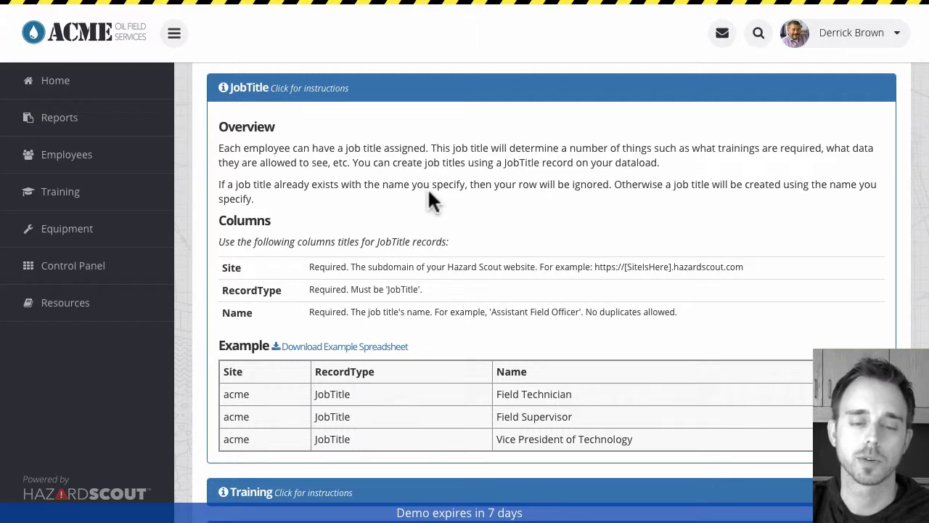
{"action": "scroll", "coordinate": [428, 193], "scroll_direction": "down", "scroll_amount": 1}
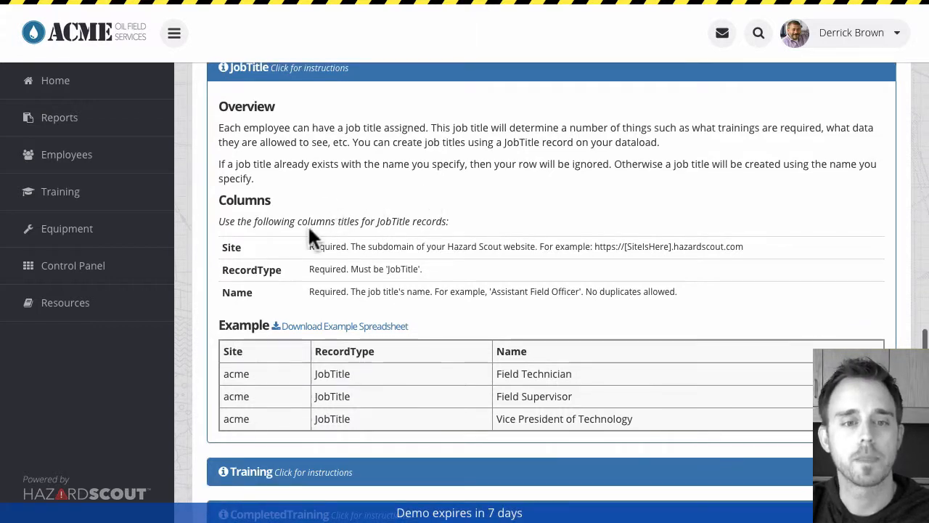
Examine the required Site, RecordType and Name columns in the JobTitle instructions
{"action": "double_click", "coordinate": [231, 246]}
{"action": "double_click", "coordinate": [237, 269]}
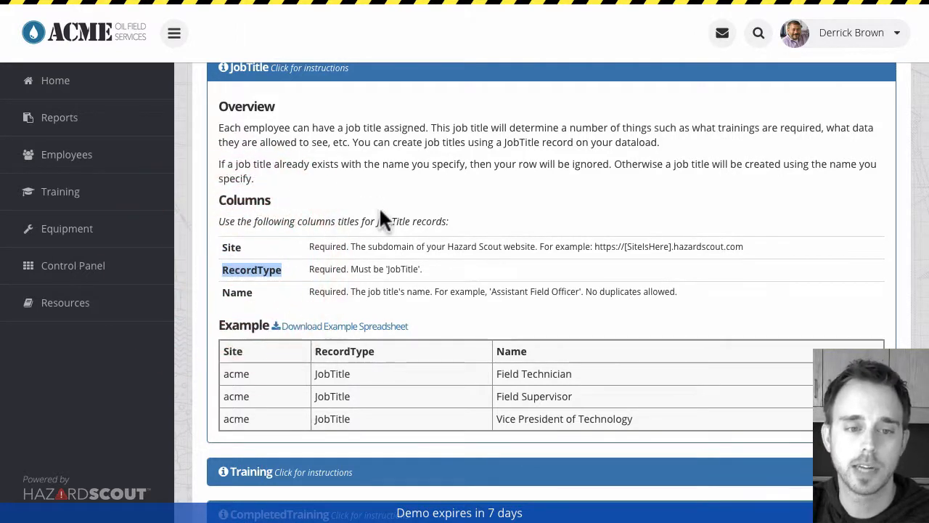
{"action": "double_click", "coordinate": [239, 291]}
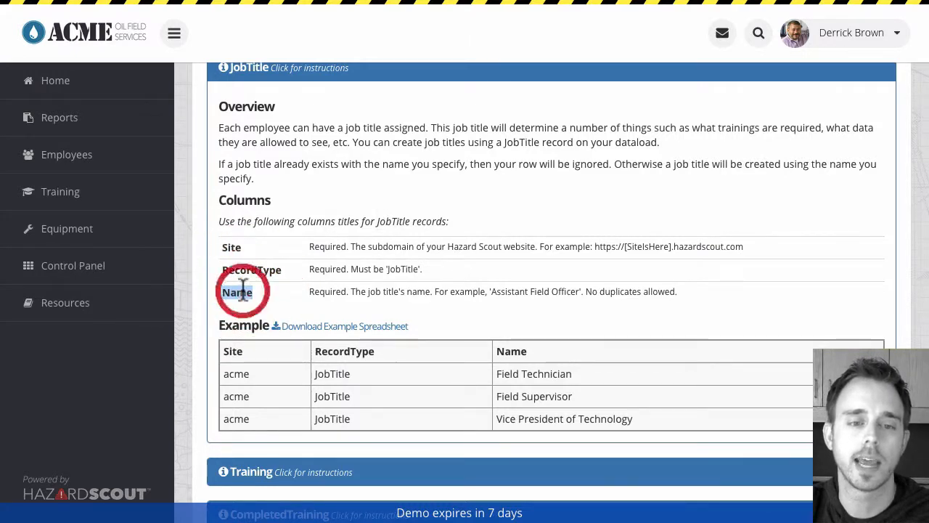
{"action": "left_click", "coordinate": [368, 216]}
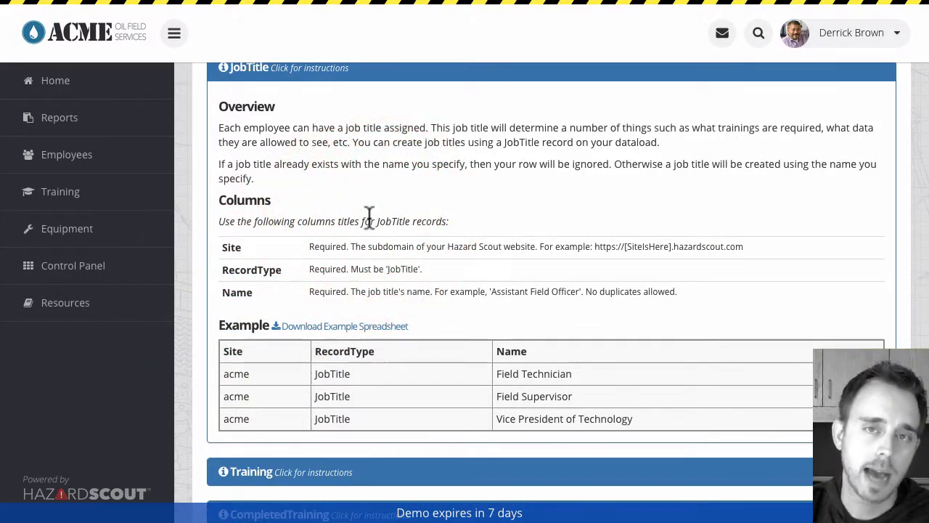
{"action": "double_click", "coordinate": [232, 246]}
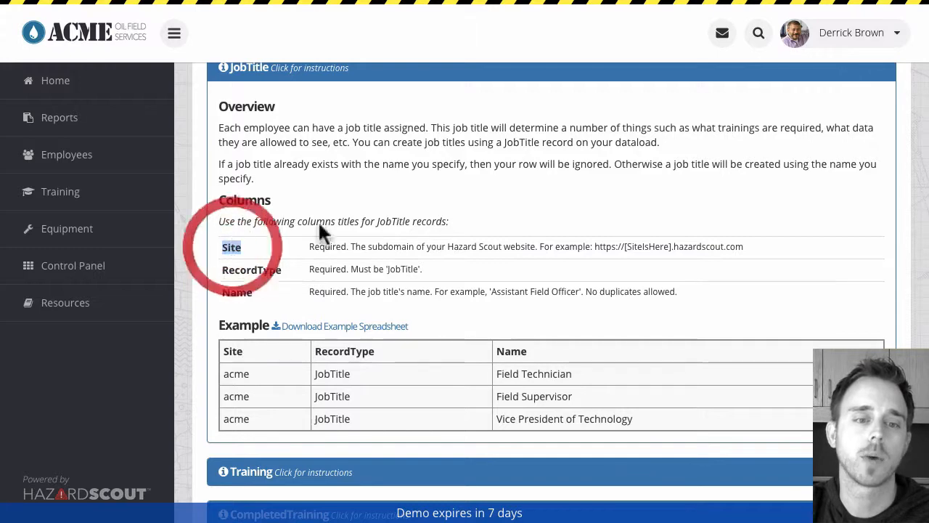
{"action": "left_click", "coordinate": [391, 200]}
Examine the JobTitle example table's RecordType column and its Name entries for each row
{"action": "scroll", "coordinate": [392, 203], "scroll_direction": "down", "scroll_amount": 1}
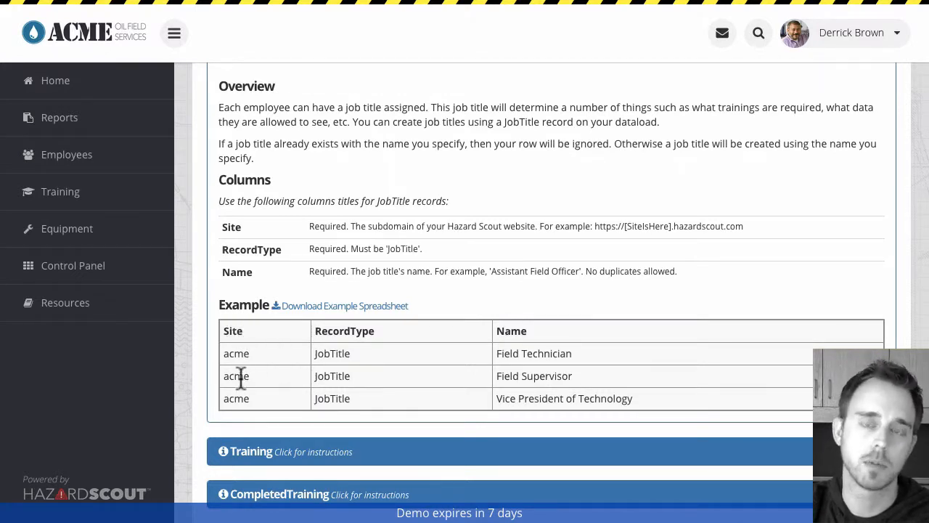
{"action": "double_click", "coordinate": [359, 330]}
{"action": "double_click", "coordinate": [334, 353]}
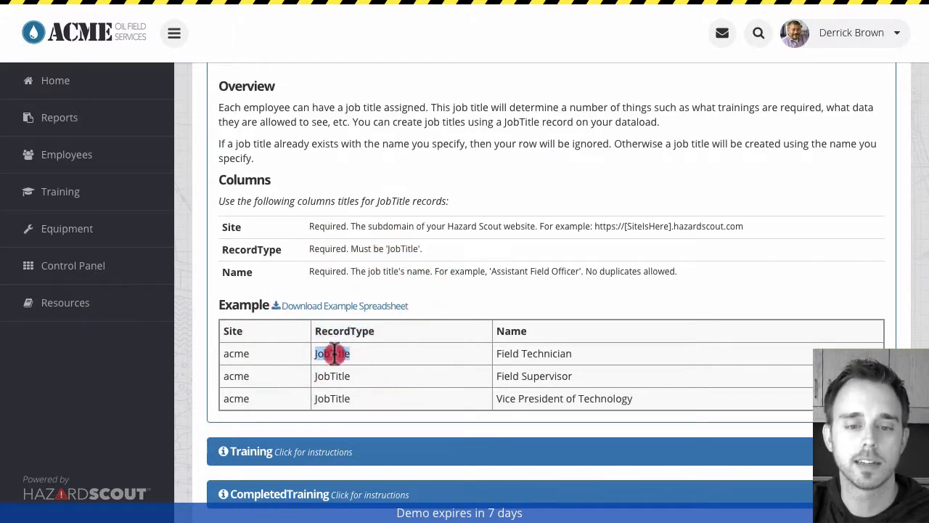
{"action": "triple_click", "coordinate": [508, 353]}
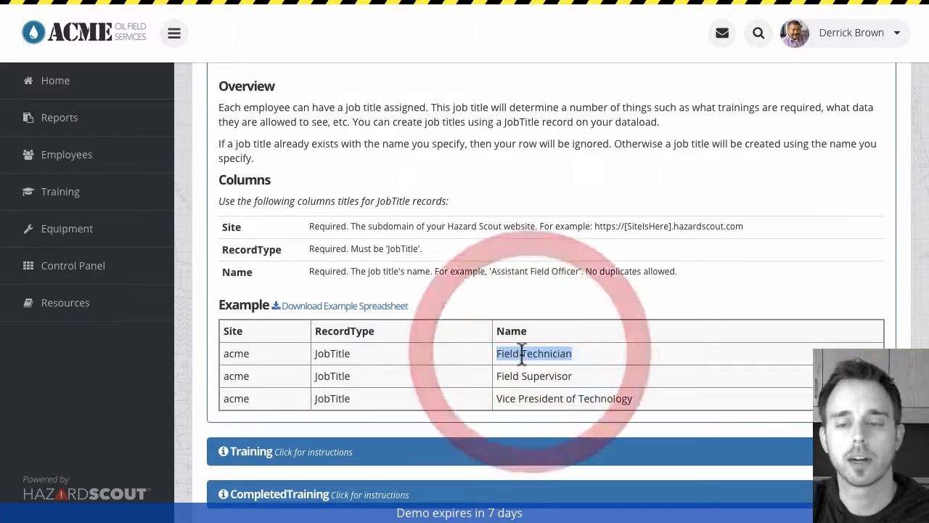
{"action": "left_click", "coordinate": [513, 353]}
{"action": "double_click", "coordinate": [513, 353]}
{"action": "triple_click", "coordinate": [524, 376]}
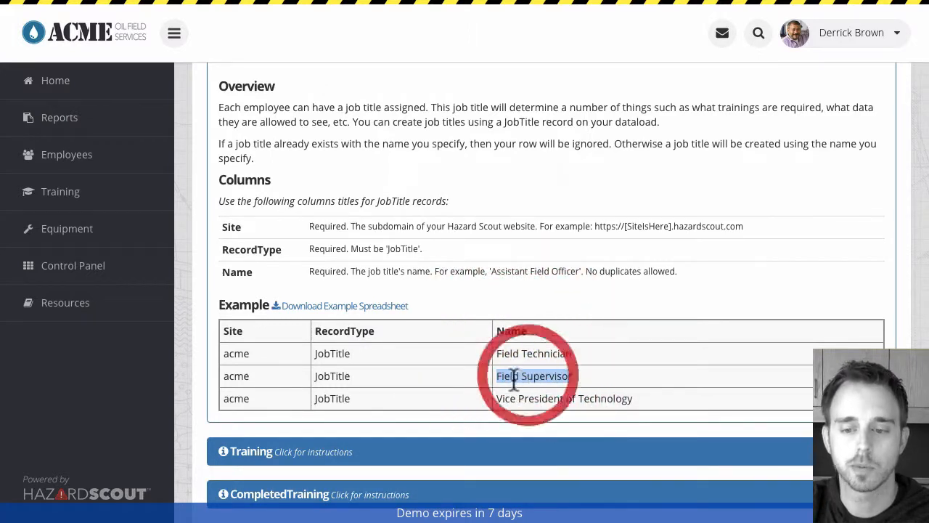
{"action": "left_click", "coordinate": [508, 398]}
{"action": "triple_click", "coordinate": [508, 397]}
{"action": "left_click", "coordinate": [563, 378]}
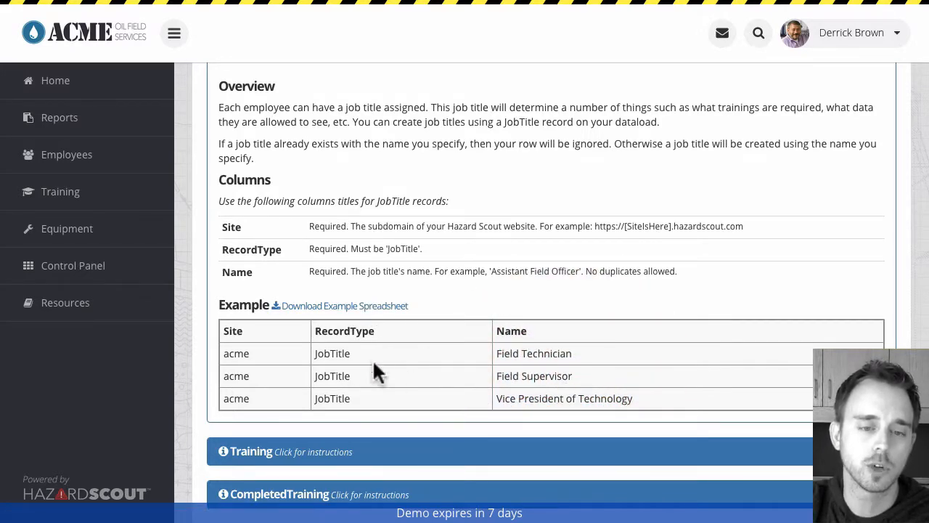
Download the JobTitle example spreadsheet and open the CSV file in Excel
{"action": "left_click", "coordinate": [356, 307]}
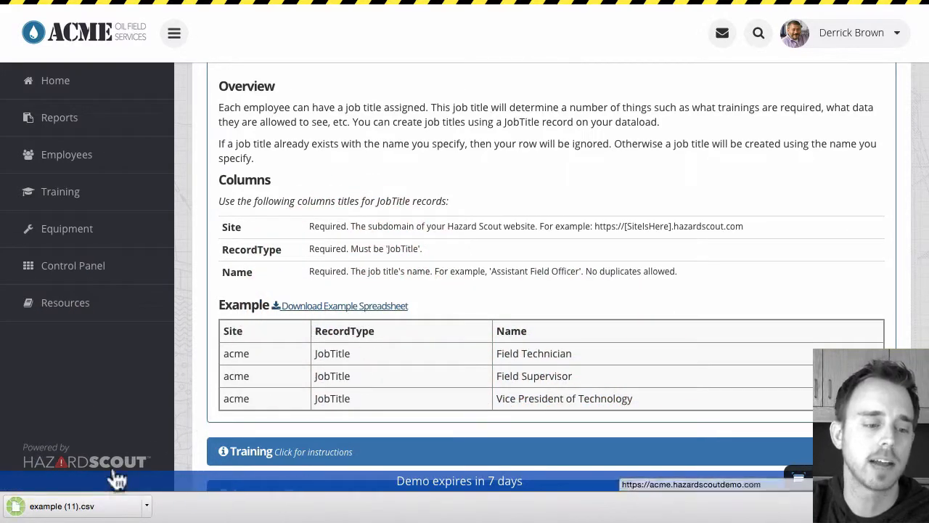
{"action": "left_click", "coordinate": [114, 504]}
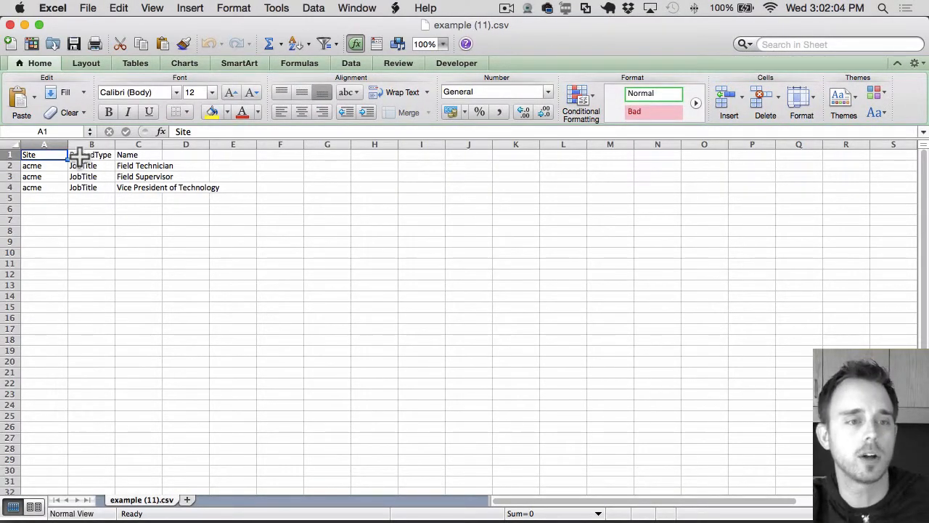
Widen columns A to C and set the font size of all the table data to 26
{"action": "key", "text": "super+a"}
{"action": "left_click_drag", "start_coordinate": [67, 144], "coordinate": [306, 142]}
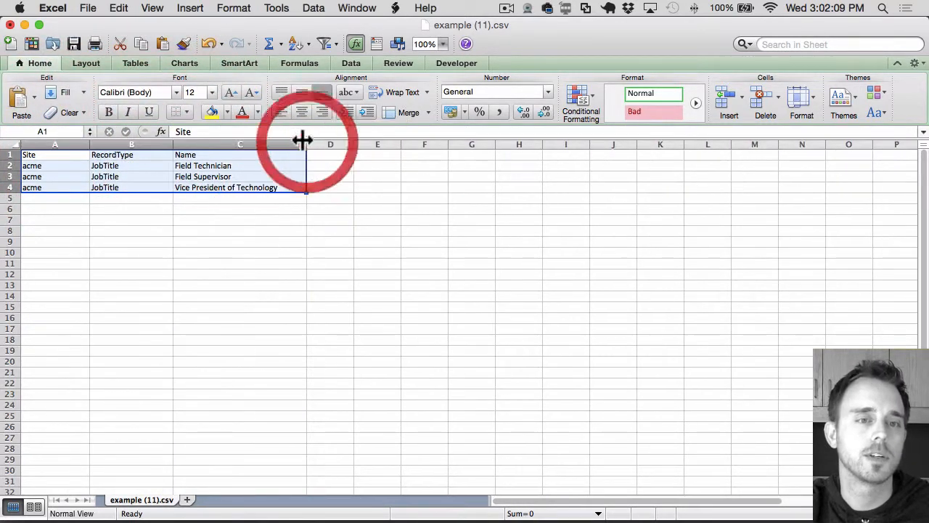
{"action": "left_click", "coordinate": [211, 92]}
{"action": "left_click", "coordinate": [201, 246]}
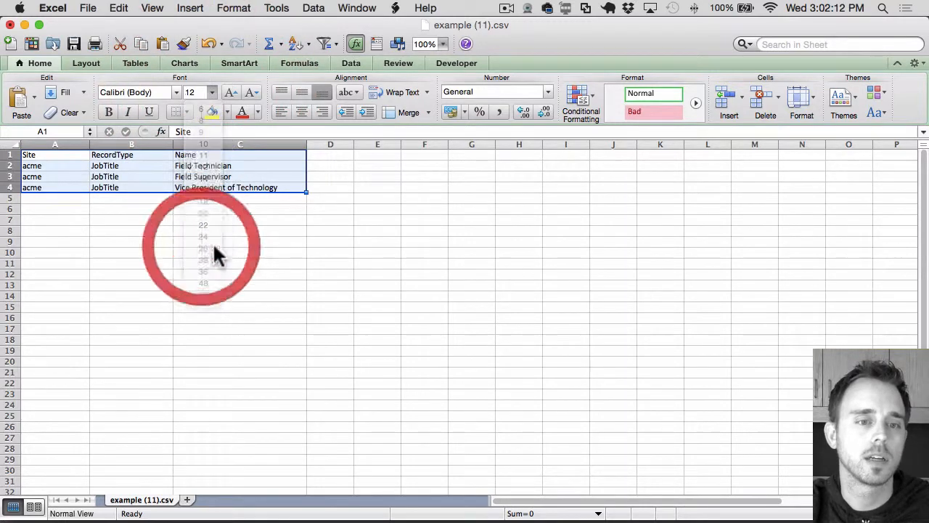
{"action": "left_click", "coordinate": [428, 231]}
Widen the RecordType and Name columns further so the enlarged text fits
{"action": "left_click_drag", "start_coordinate": [179, 143], "coordinate": [217, 145]}
{"action": "left_click", "coordinate": [247, 134]}
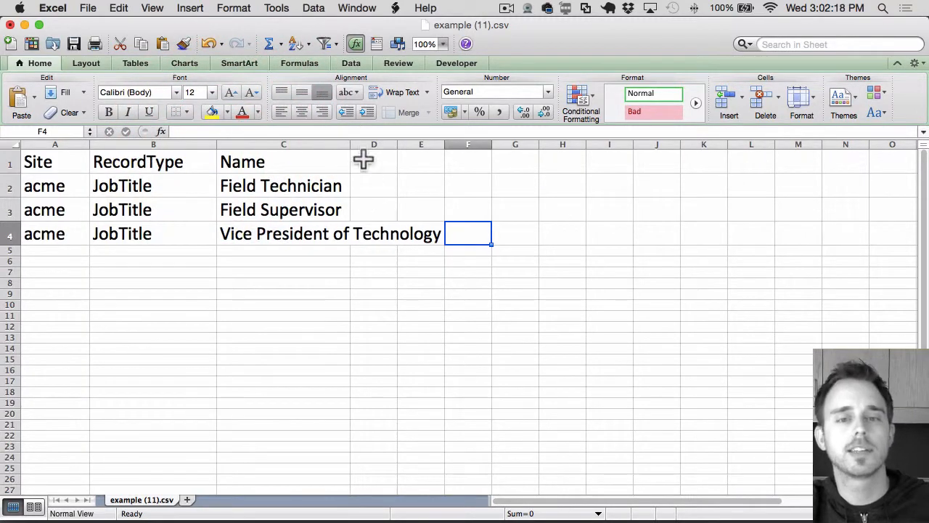
{"action": "left_click_drag", "start_coordinate": [351, 143], "coordinate": [472, 146]}
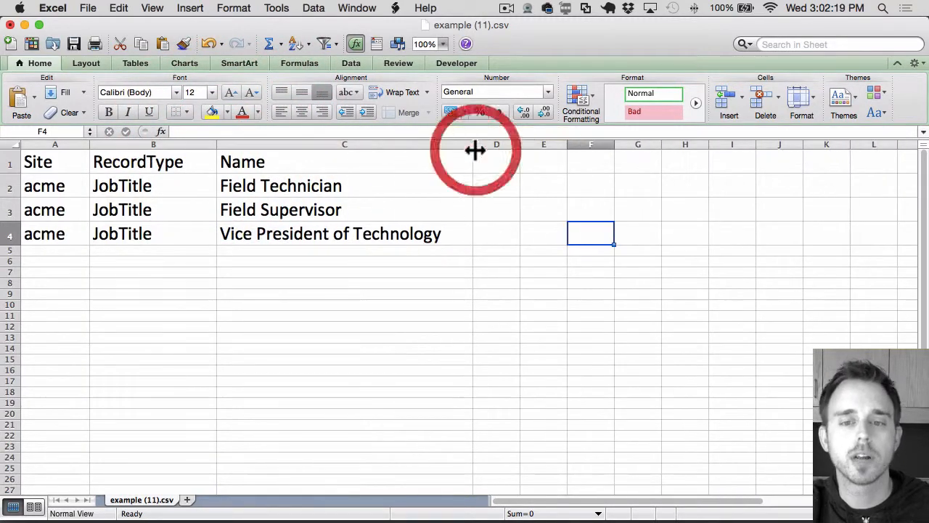
{"action": "left_click", "coordinate": [426, 271]}
{"action": "left_click", "coordinate": [371, 251]}
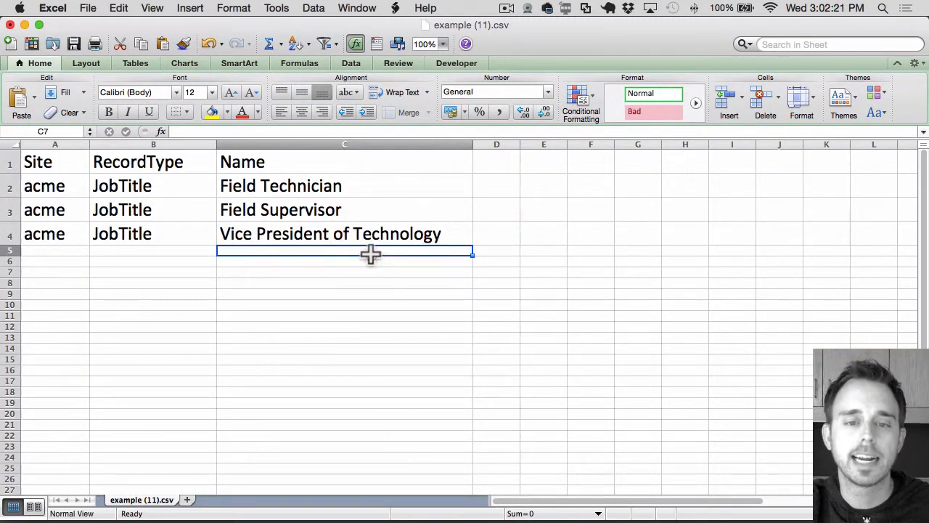
Clear the contents of the three example job titles in C2:C4
{"action": "left_click", "coordinate": [335, 187]}
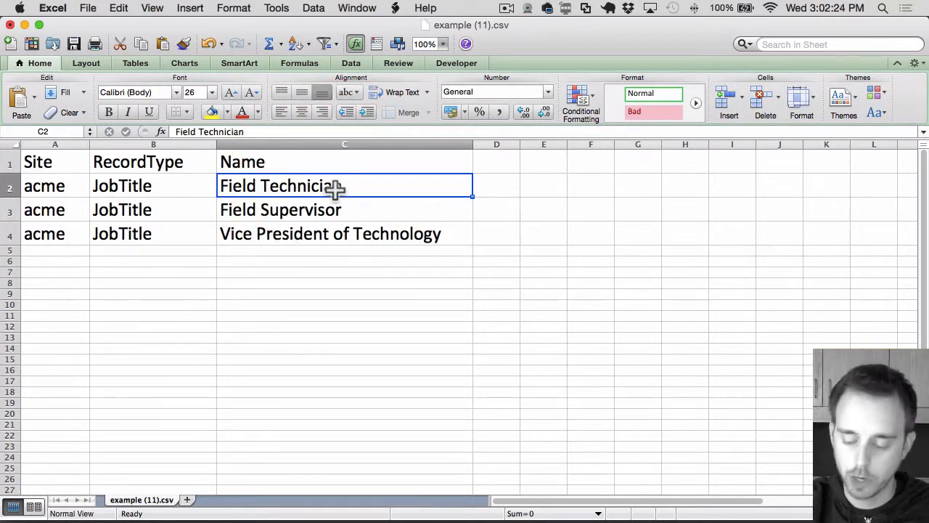
{"action": "left_click", "coordinate": [331, 235], "text": "shift"}
{"action": "right_click", "coordinate": [323, 233]}
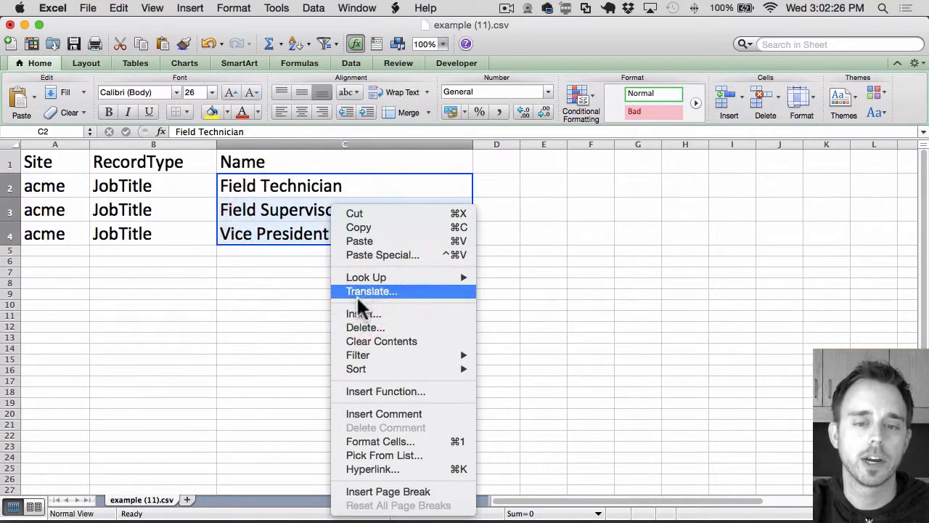
{"action": "left_click", "coordinate": [363, 341]}
{"action": "left_click", "coordinate": [335, 283]}
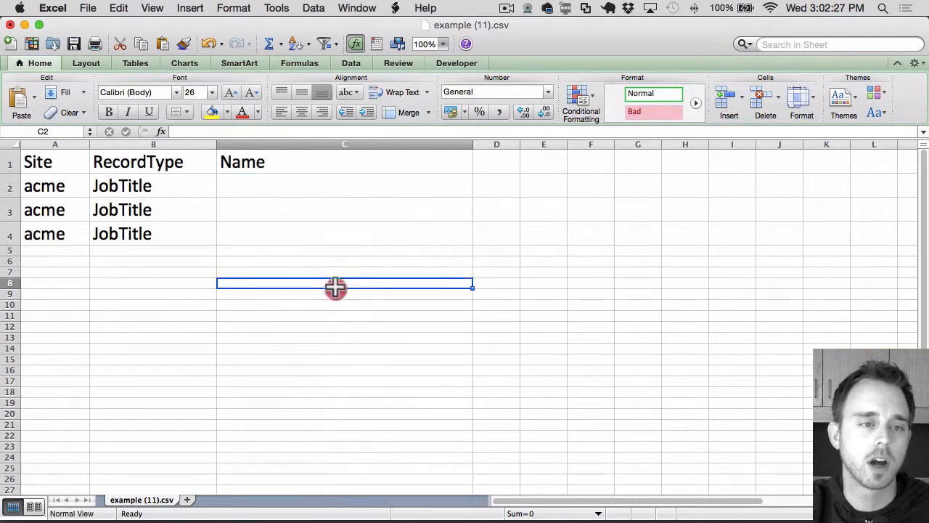
Enter the job titles Software Developer, Site Manager and Operator in the Name column, cells C2 to C4
{"action": "left_click", "coordinate": [289, 187]}
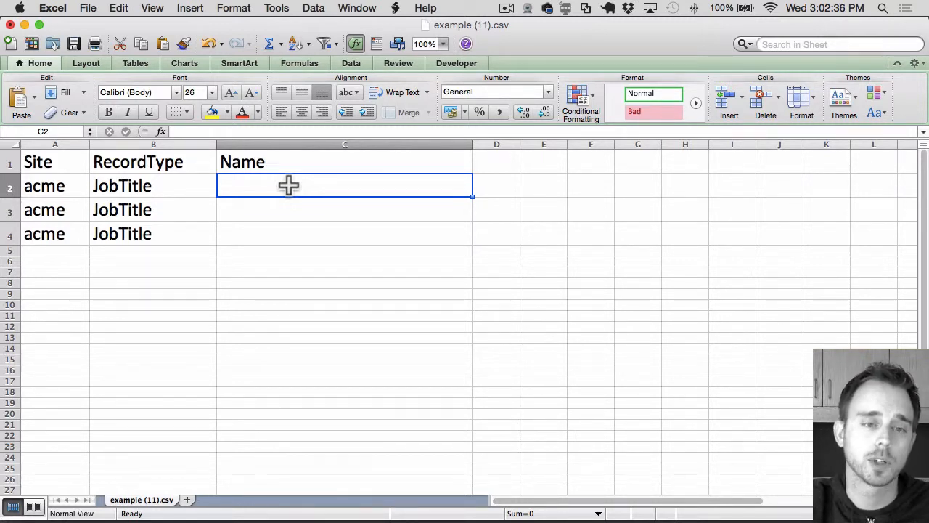
{"action": "type", "text": "Software"}
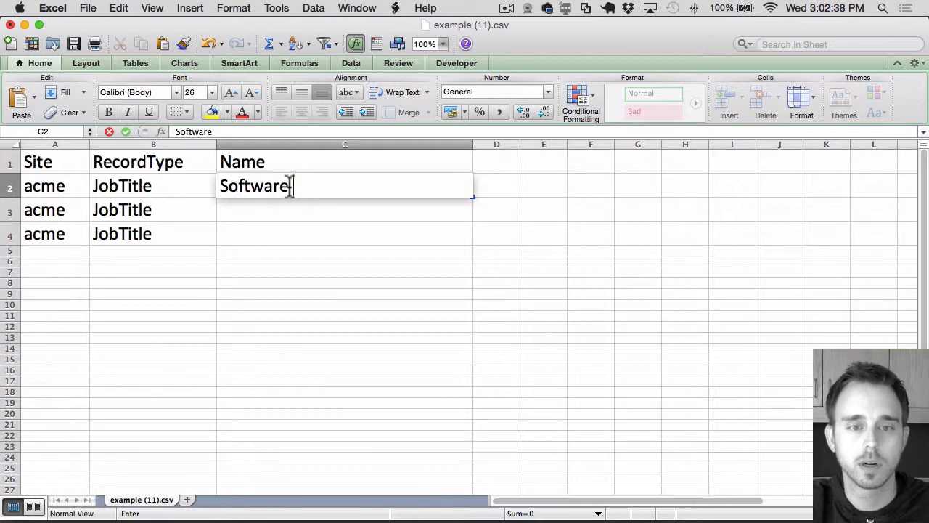
{"action": "type", "text": " Developer"}
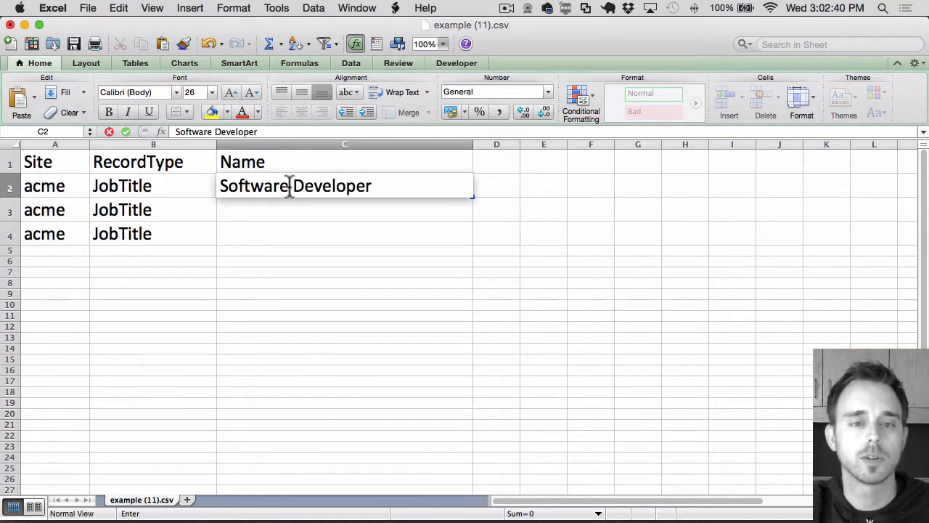
{"action": "left_click", "coordinate": [284, 207]}
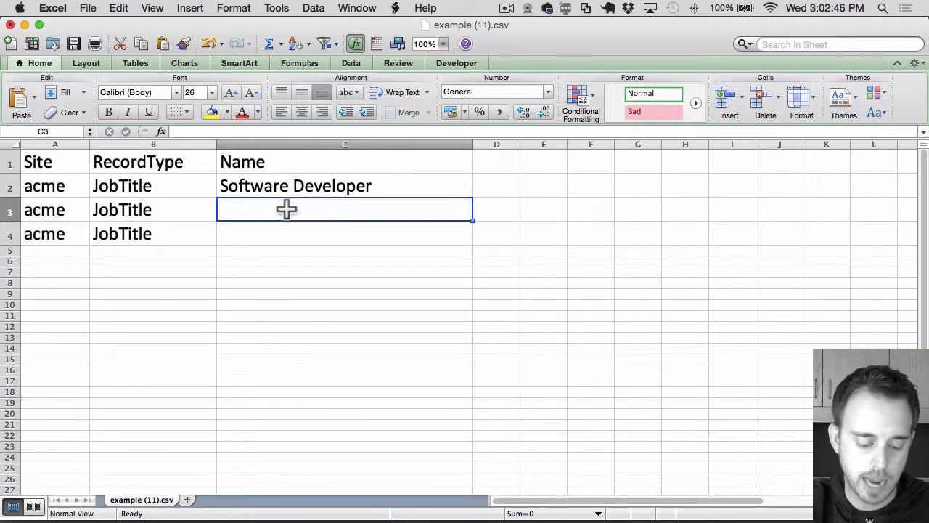
{"action": "type", "text": "Site Manager"}
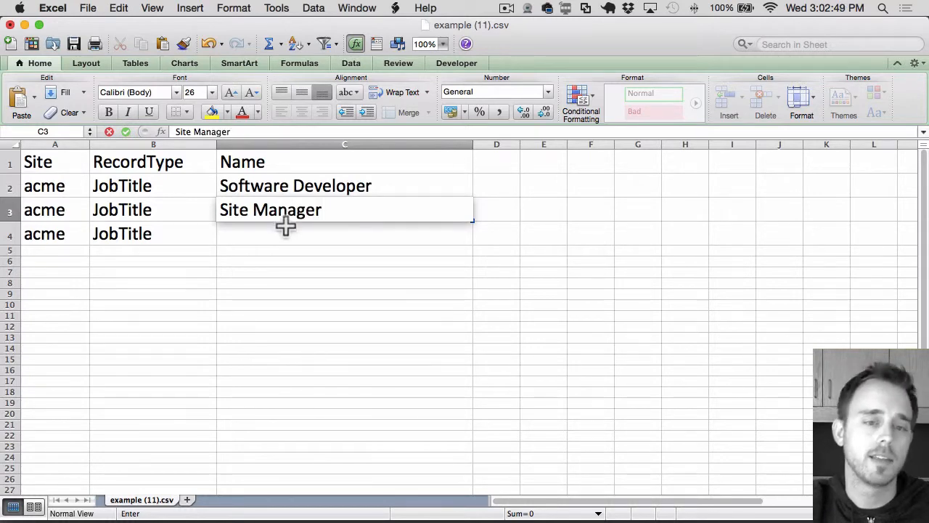
{"action": "left_click", "coordinate": [284, 230]}
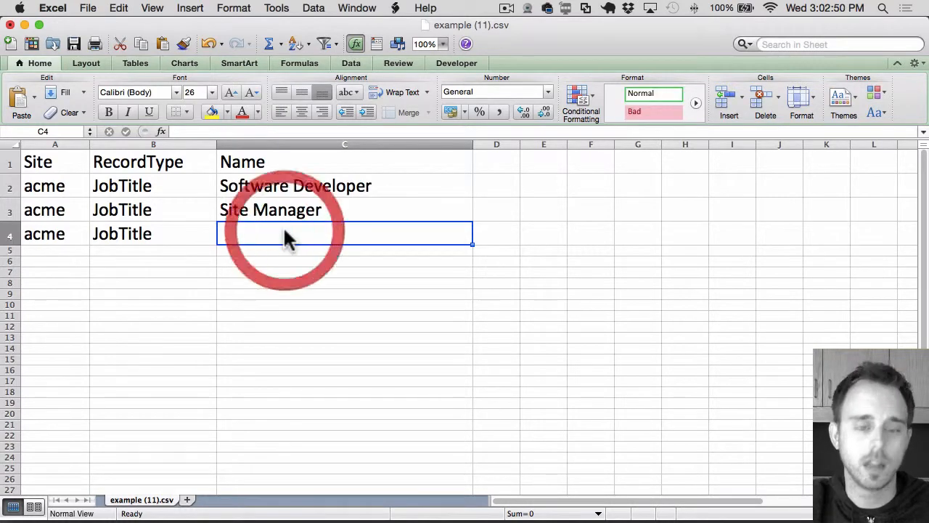
{"action": "type", "text": "Operator"}
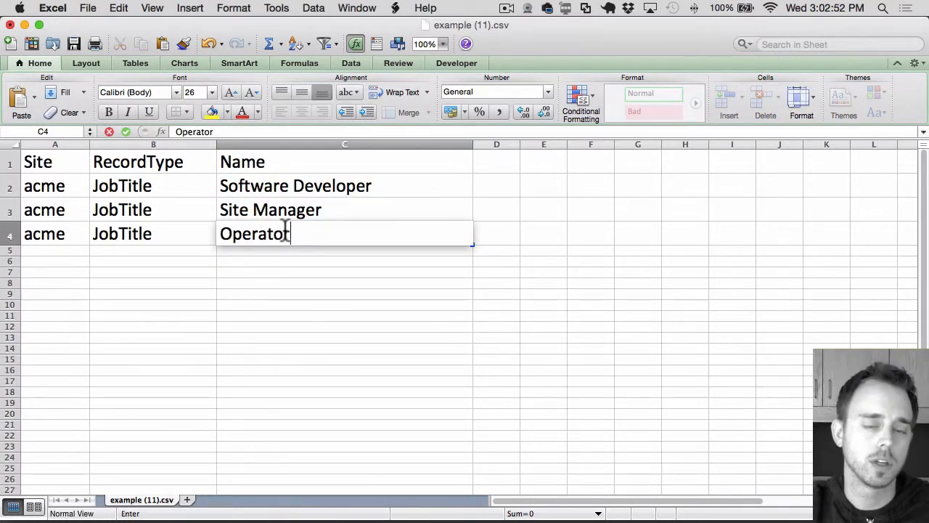
{"action": "left_click", "coordinate": [289, 263]}
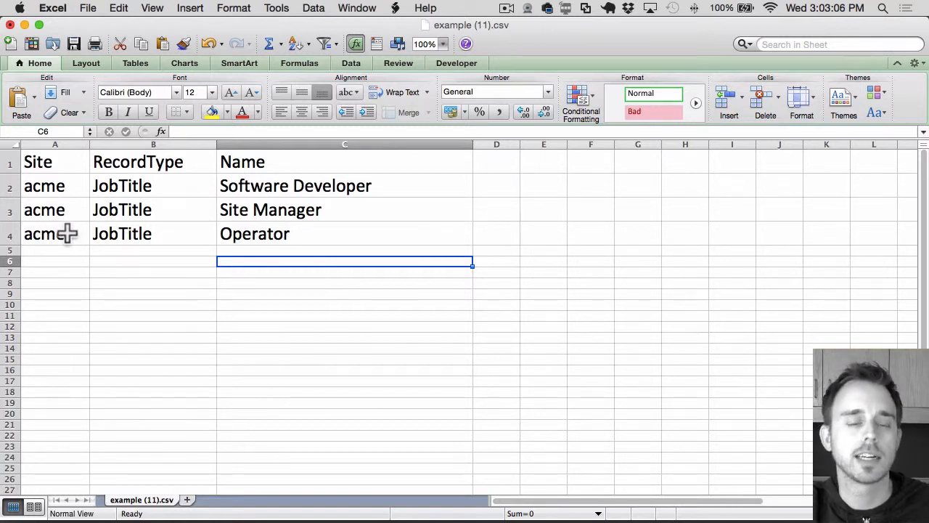
Delete the Operator name from C4, leaving that row's Site and RecordType values in place
{"action": "left_click_drag", "start_coordinate": [67, 233], "coordinate": [160, 233]}
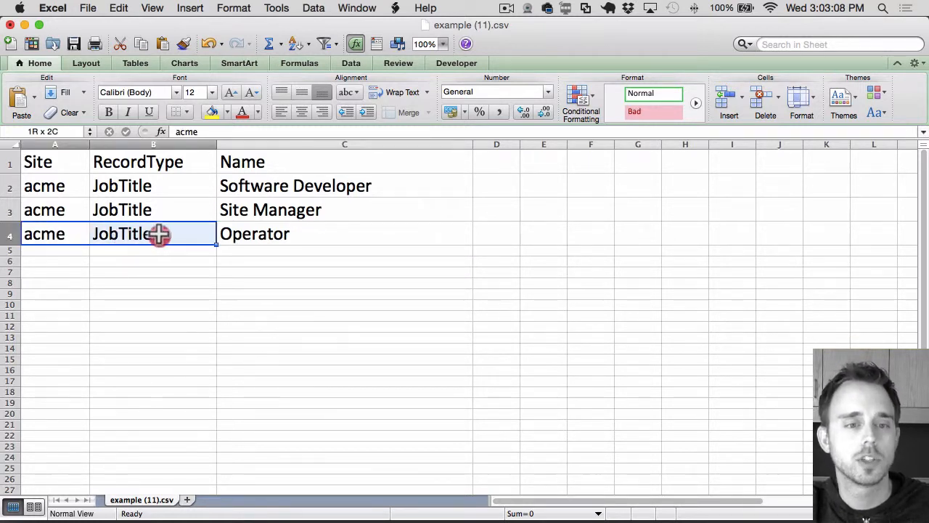
{"action": "left_click", "coordinate": [260, 232]}
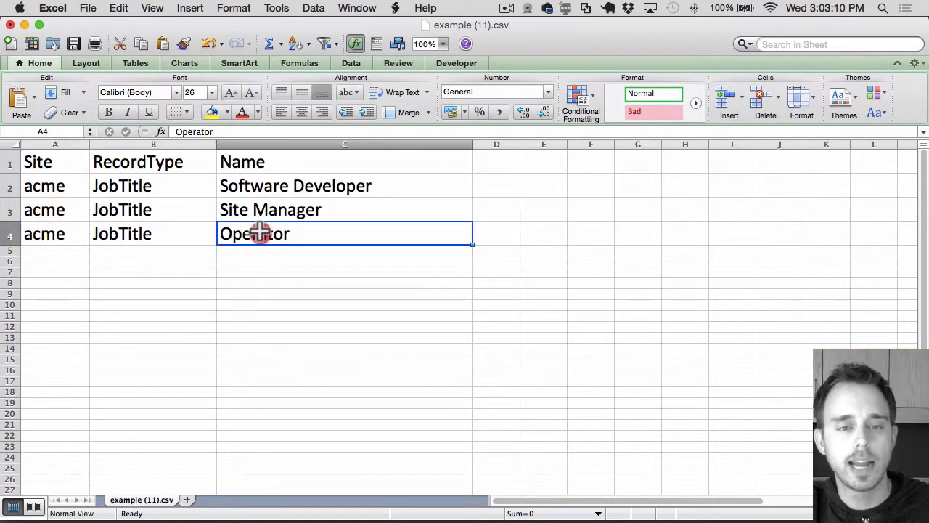
{"action": "key", "text": "BackSpace"}
{"action": "left_click", "coordinate": [258, 251]}
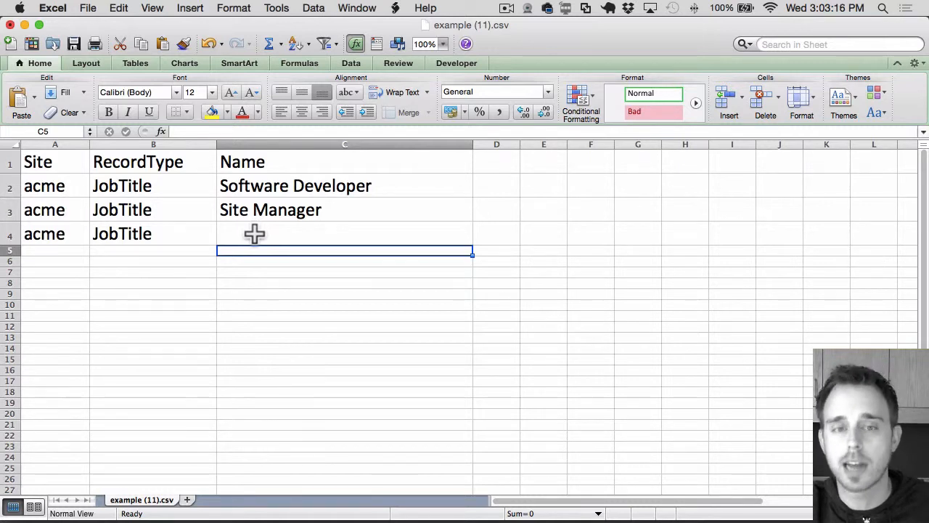
{"action": "left_click", "coordinate": [254, 232]}
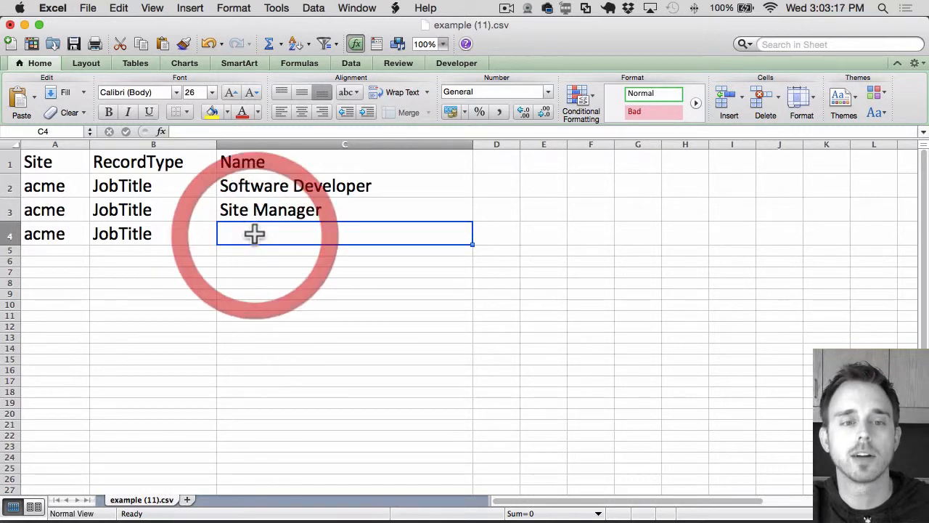
Copy the Software Developer name from C2 into C3 to create a duplicate job title
{"action": "left_click", "coordinate": [263, 188]}
{"action": "key", "text": "super+c"}
{"action": "left_click", "coordinate": [265, 210]}
{"action": "key", "text": "super+v"}
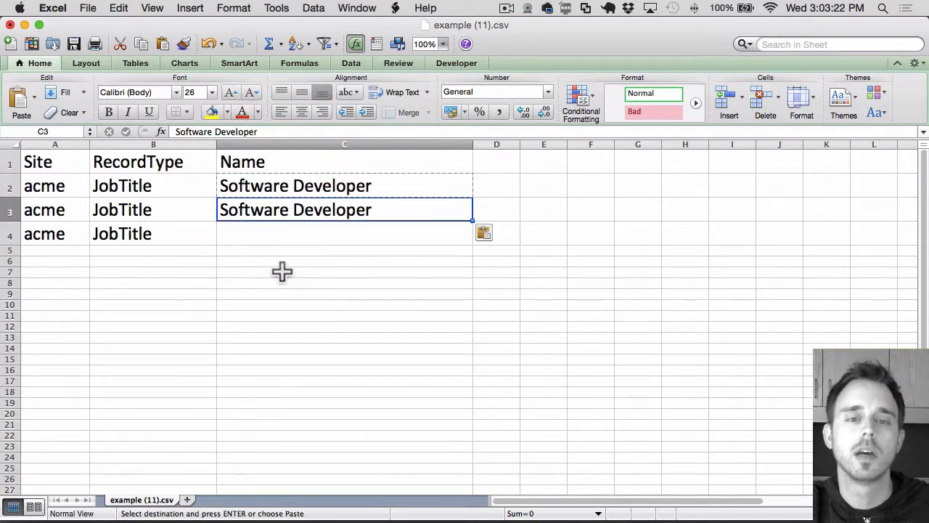
{"action": "left_click", "coordinate": [282, 272]}
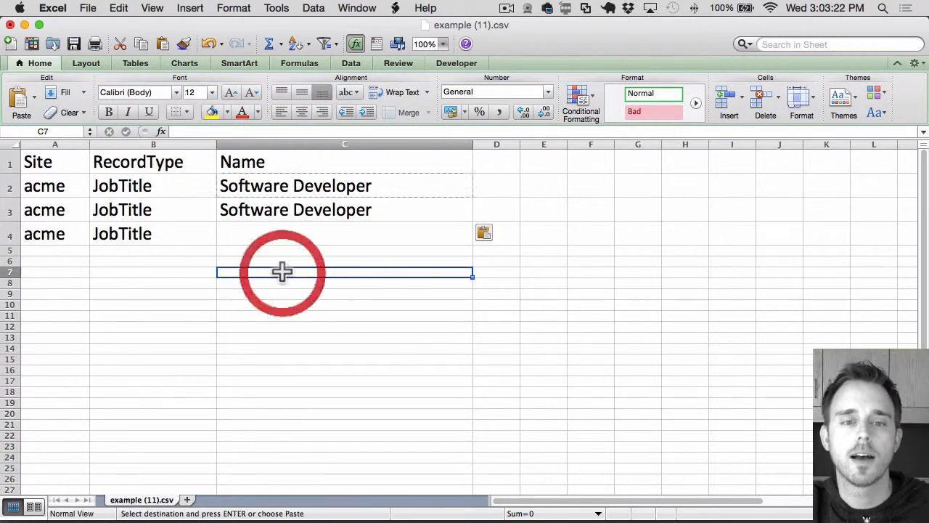
{"action": "left_click", "coordinate": [269, 185]}
{"action": "left_click", "coordinate": [383, 209]}
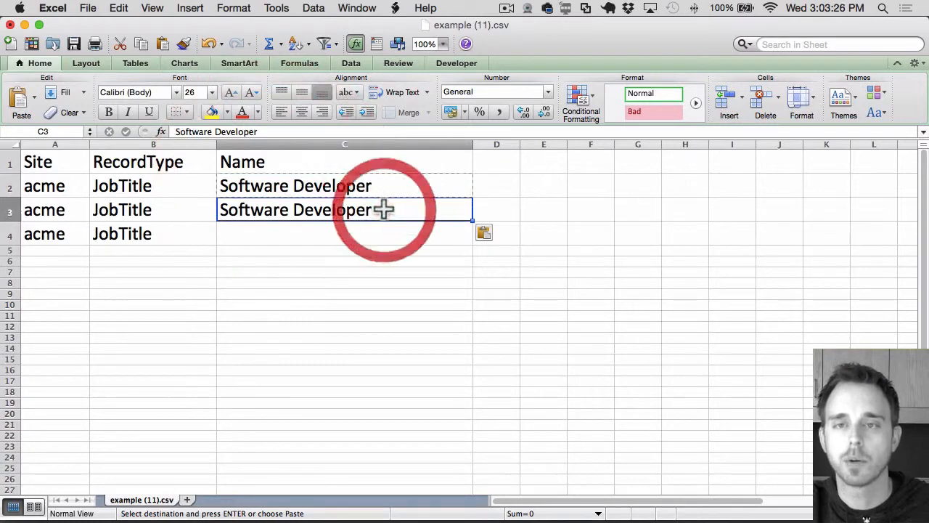
Save the sheet to the Desktop as hs-job-titles.csv in comma-separated format, continuing despite features the format does not support
{"action": "key", "text": "super+s"}
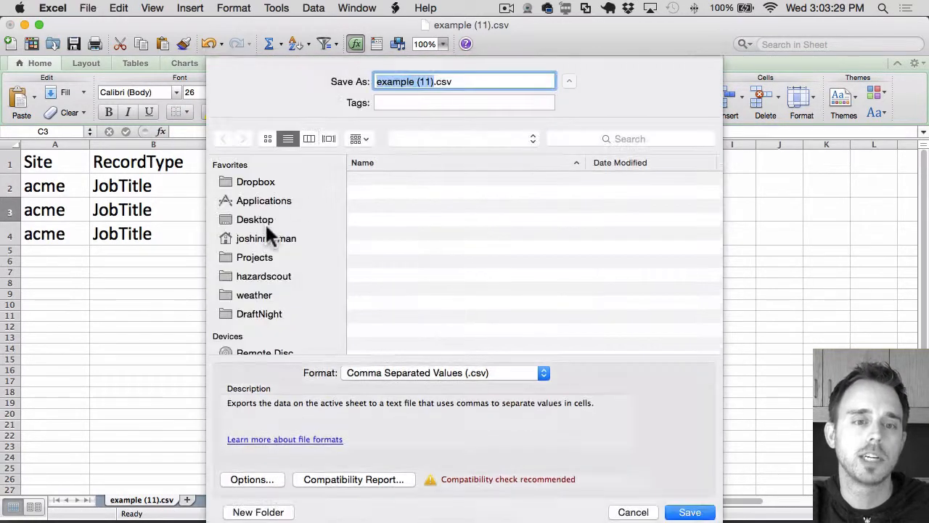
{"action": "left_click", "coordinate": [265, 218]}
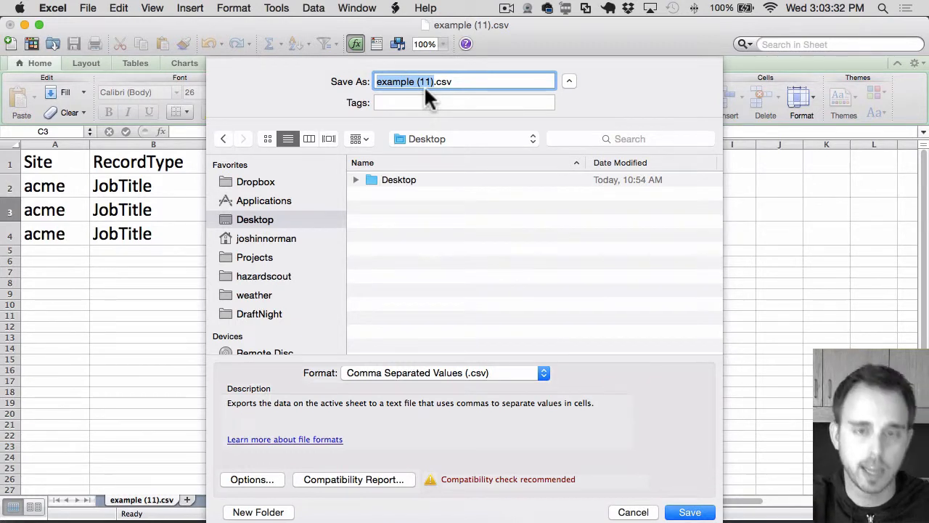
{"action": "type", "text": "hs-job-titles"}
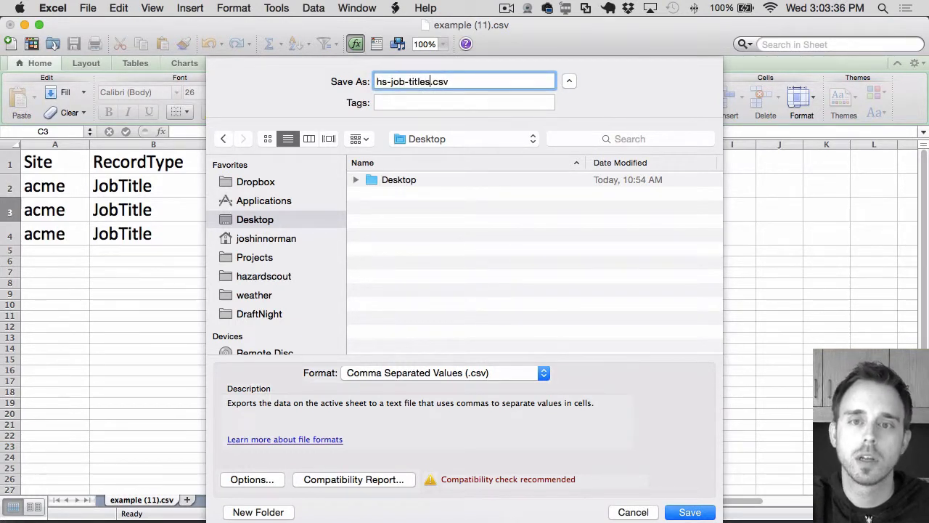
{"action": "key", "text": "Return"}
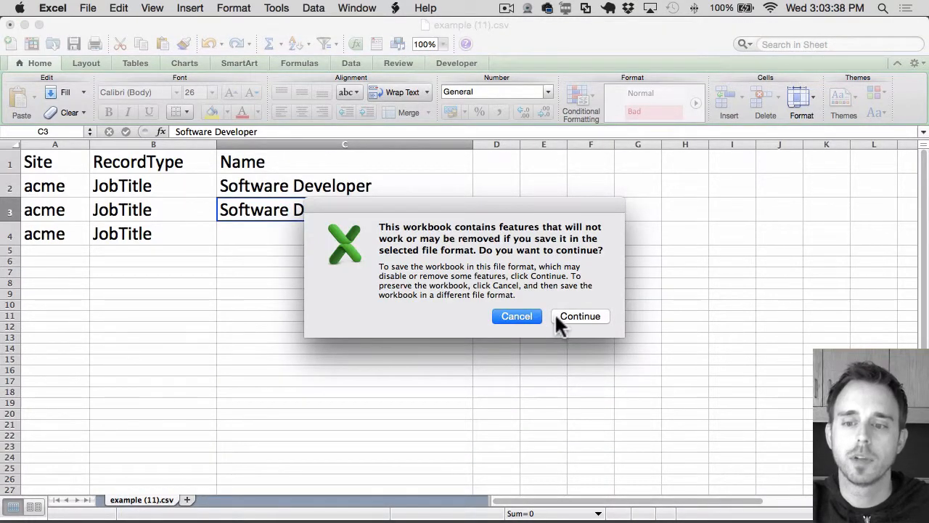
{"action": "left_click", "coordinate": [556, 317]}
Switch to Finder and preview the contents of hs-job-titles.csv on the Desktop in a new window
{"action": "key", "text": "super+Tab"}
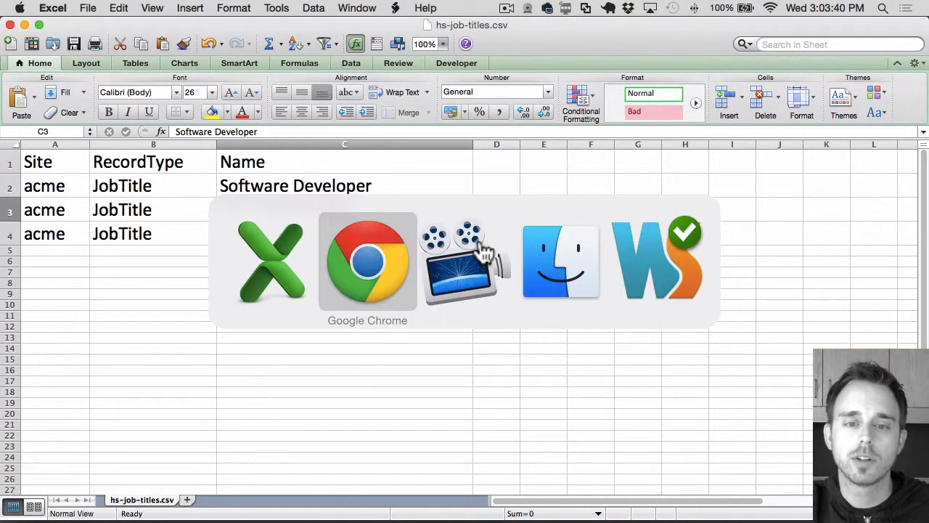
{"action": "left_click", "coordinate": [482, 253]}
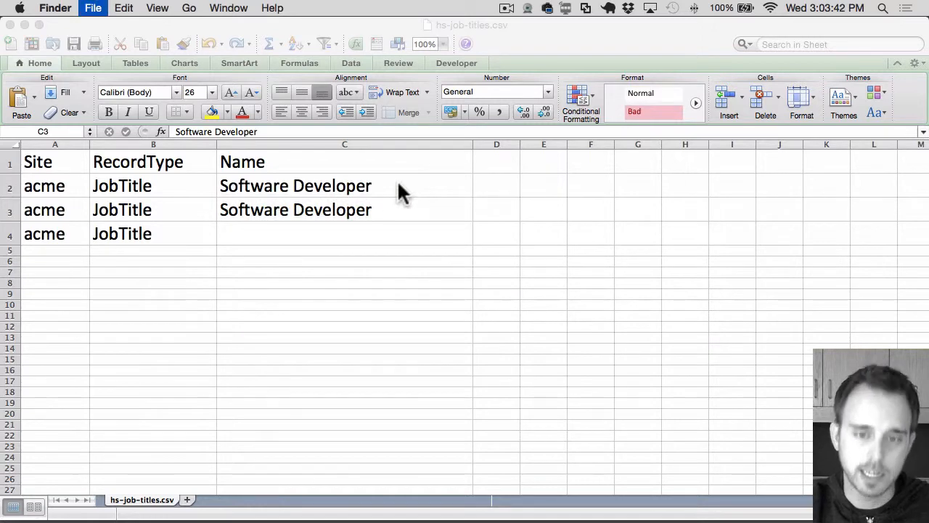
{"action": "key", "text": "super+n"}
{"action": "left_click", "coordinate": [331, 240]}
{"action": "key", "text": "space"}
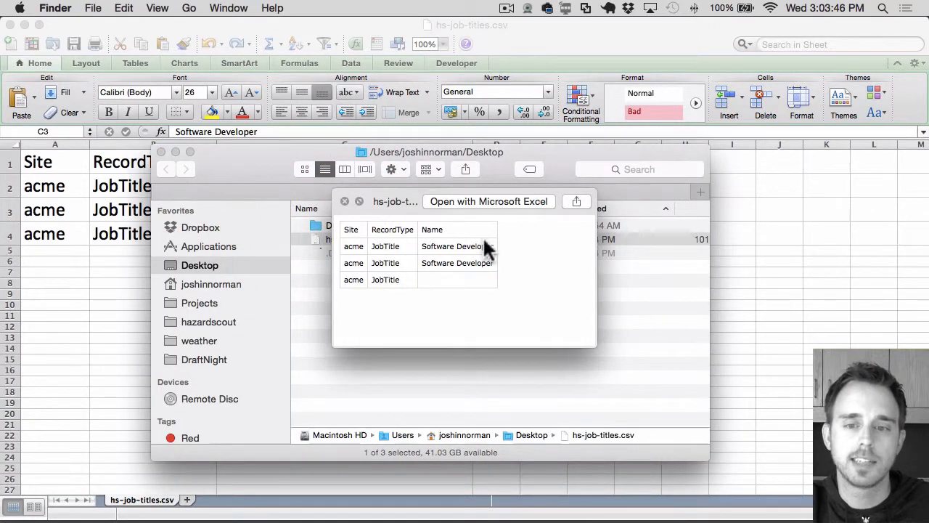
{"action": "key", "text": "space"}
Open hs-job-titles.csv in TextMate to examine its raw comma-separated text, and close the file and the Finder window
{"action": "right_click", "coordinate": [417, 236]}
{"action": "mouse_move", "coordinate": [444, 228]}
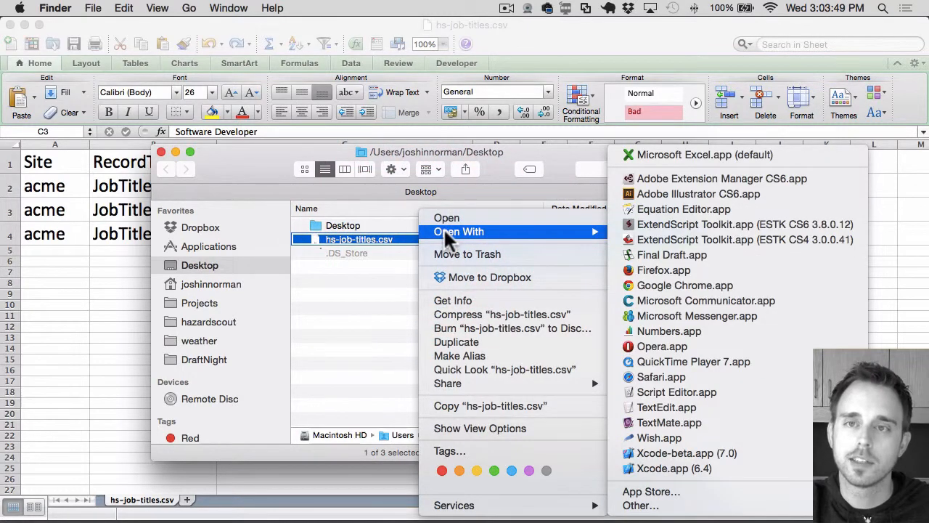
{"action": "left_click", "coordinate": [665, 408]}
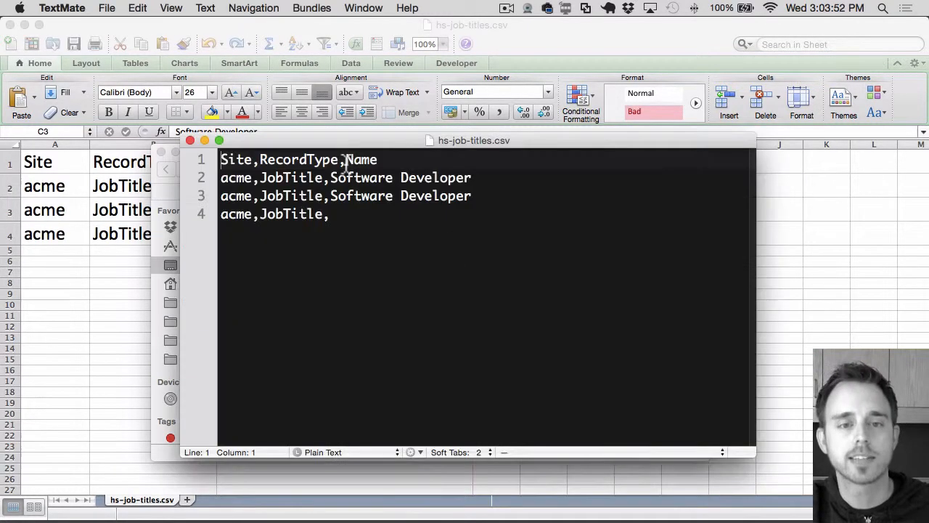
{"action": "left_click_drag", "start_coordinate": [320, 138], "coordinate": [258, 133]}
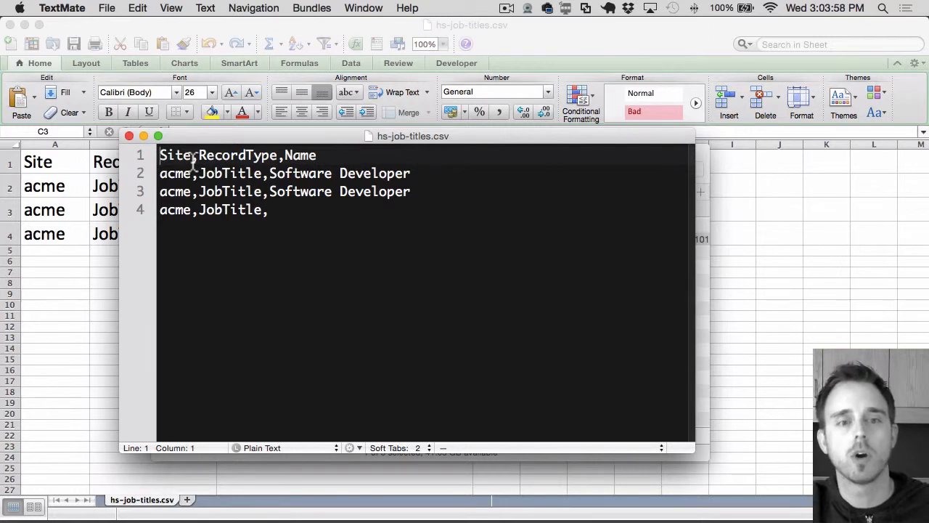
{"action": "left_click", "coordinate": [269, 247]}
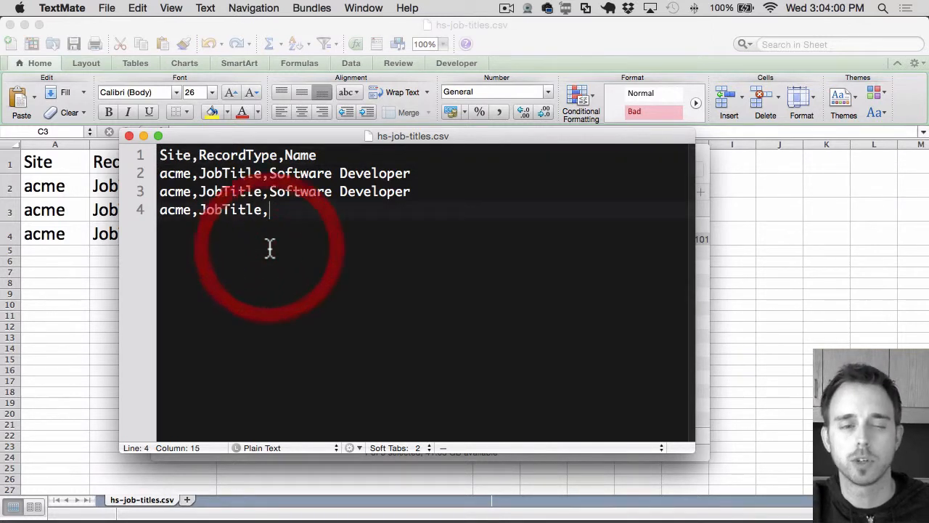
{"action": "left_click", "coordinate": [129, 135]}
{"action": "left_click", "coordinate": [161, 152]}
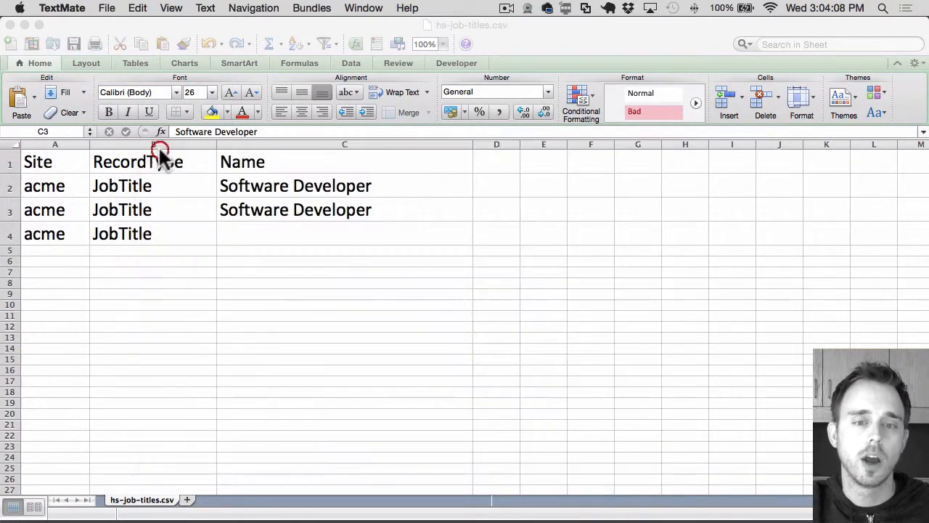
Switch to Google Chrome and go from the dataload how-to page to the New Dataload page
{"action": "left_click", "coordinate": [304, 279]}
{"action": "key", "text": "super+Tab"}
{"action": "key", "text": "super+Tab"}
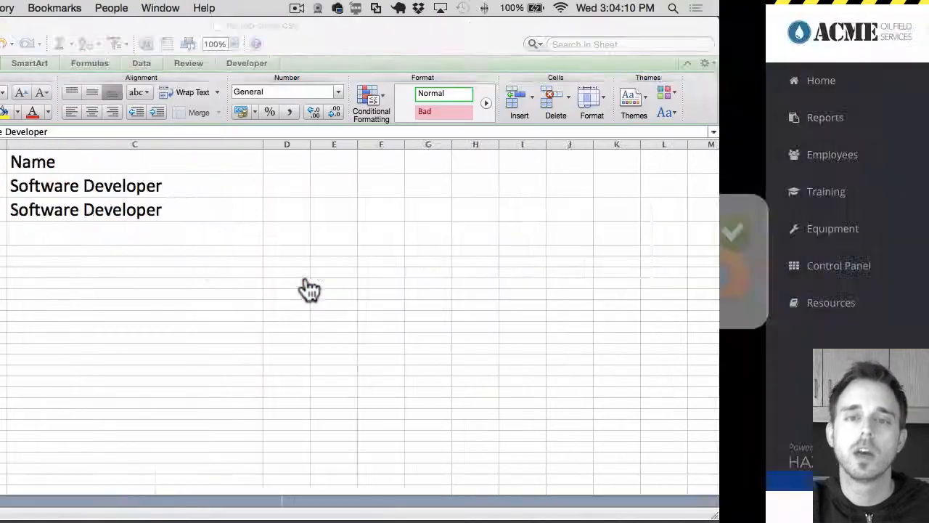
{"action": "scroll", "coordinate": [482, 129], "scroll_direction": "up", "scroll_amount": 15}
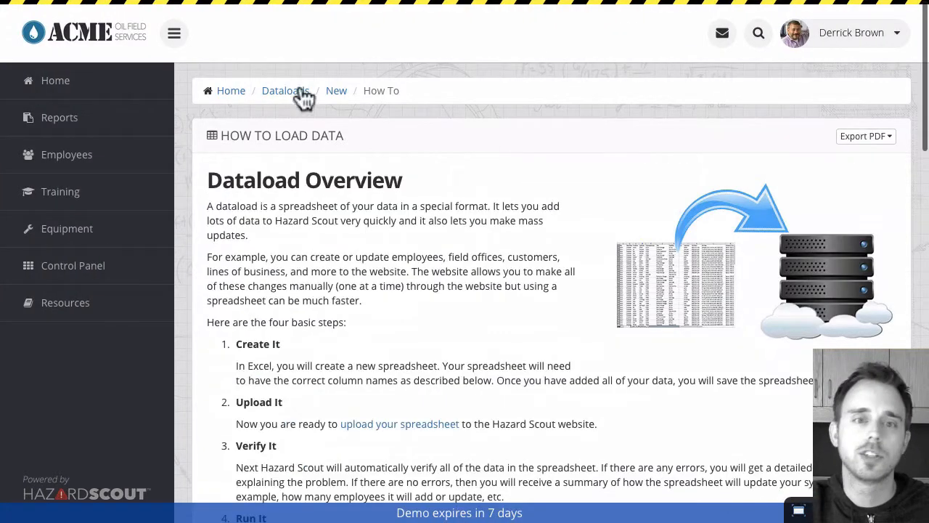
{"action": "left_click", "coordinate": [334, 93]}
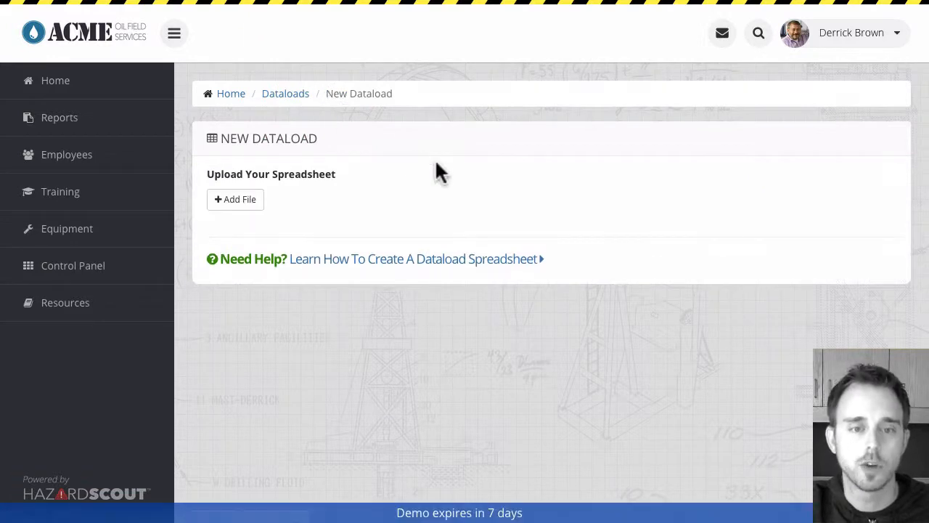
Add hs-job-titles.csv from the Desktop to the new dataload and validate it
{"action": "left_click", "coordinate": [239, 200]}
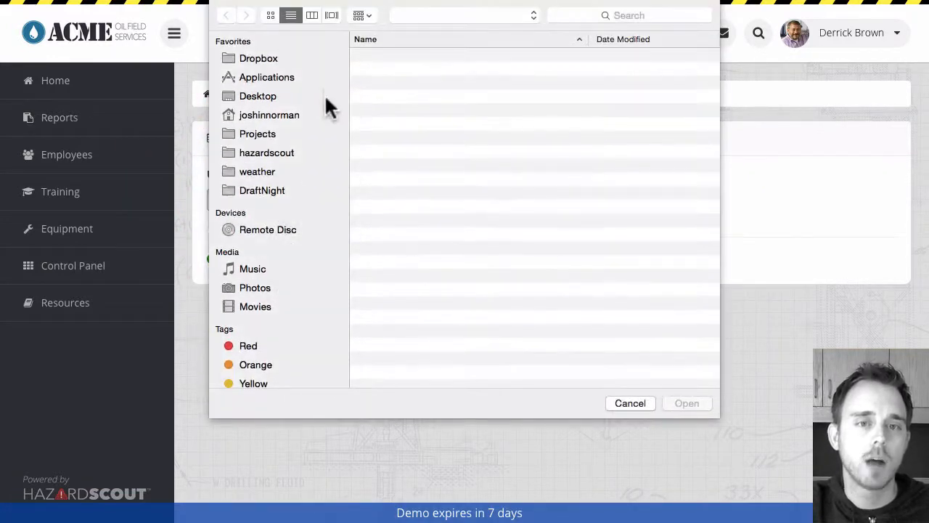
{"action": "left_click", "coordinate": [276, 96]}
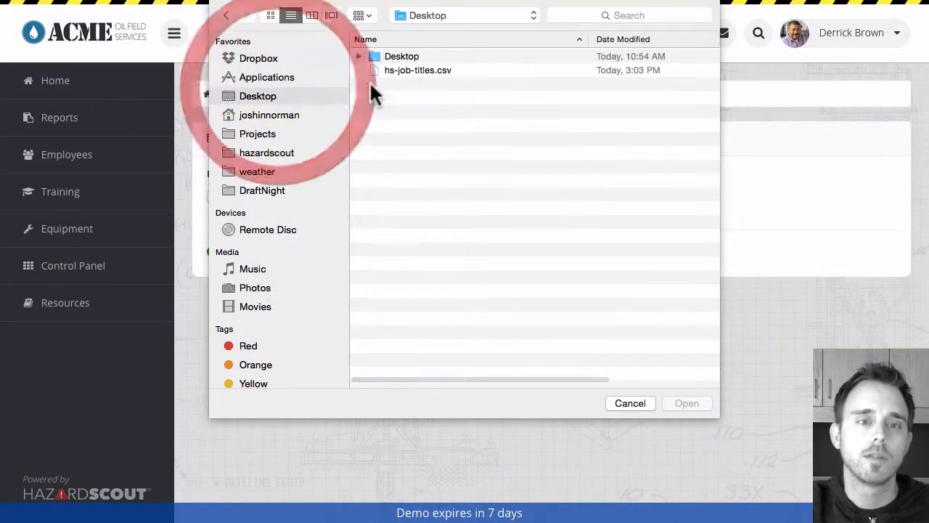
{"action": "left_click", "coordinate": [410, 70]}
{"action": "left_click", "coordinate": [688, 401]}
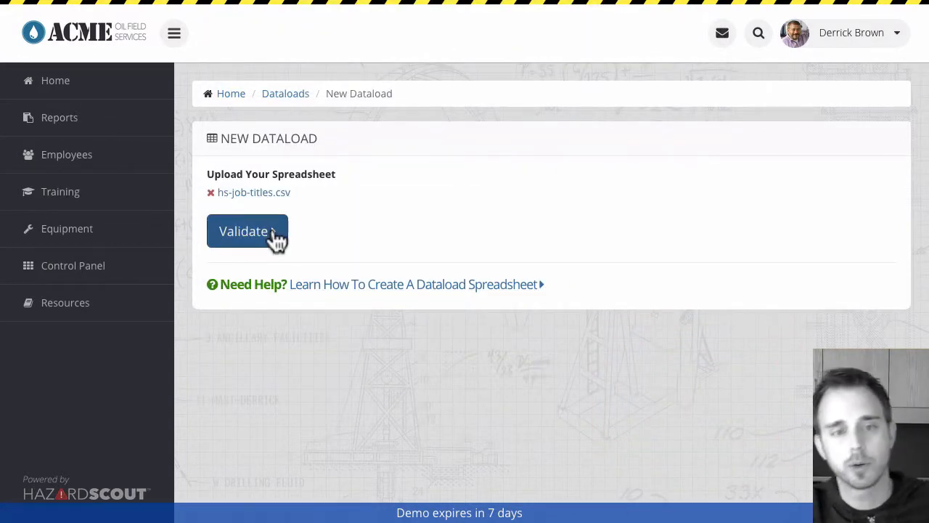
{"action": "left_click", "coordinate": [278, 239]}
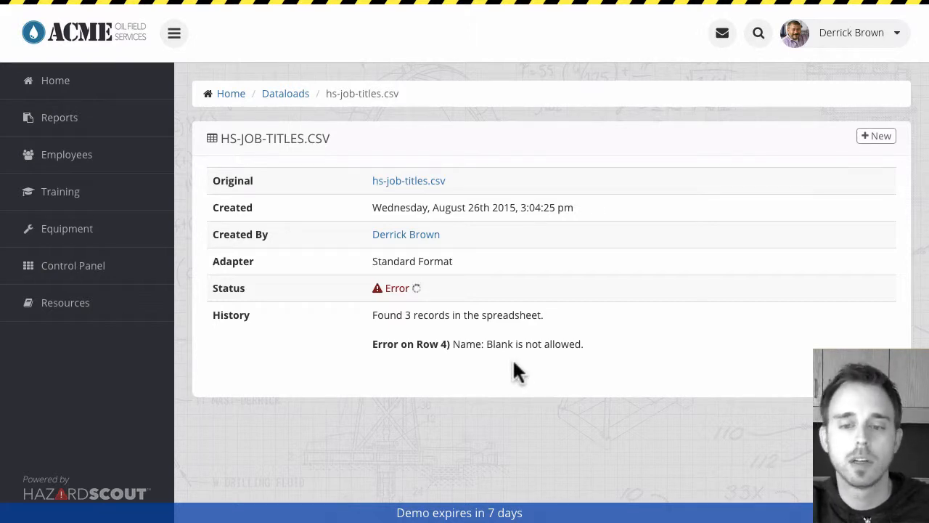
Switch to Excel, enter Operator as the missing name in C4, and save the file in CSV format
{"action": "key", "text": "super+Tab"}
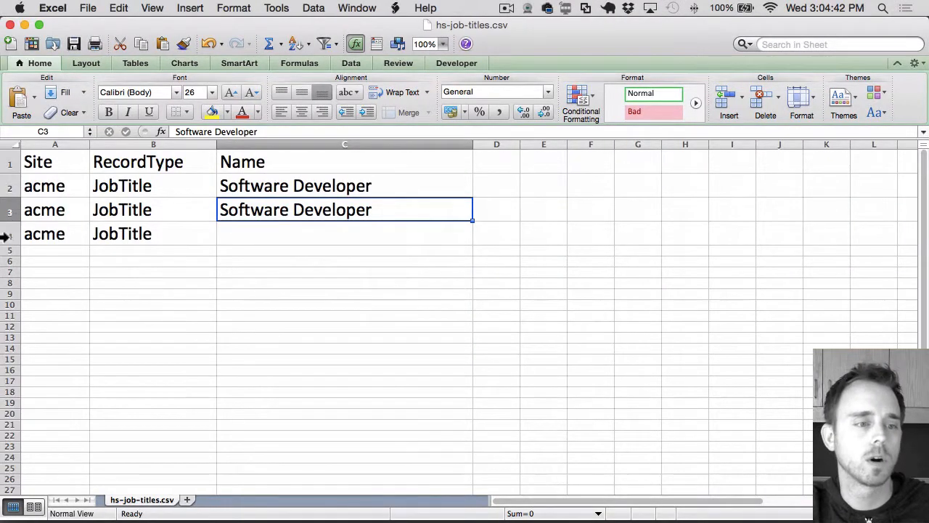
{"action": "left_click", "coordinate": [6, 236]}
{"action": "left_click", "coordinate": [266, 230]}
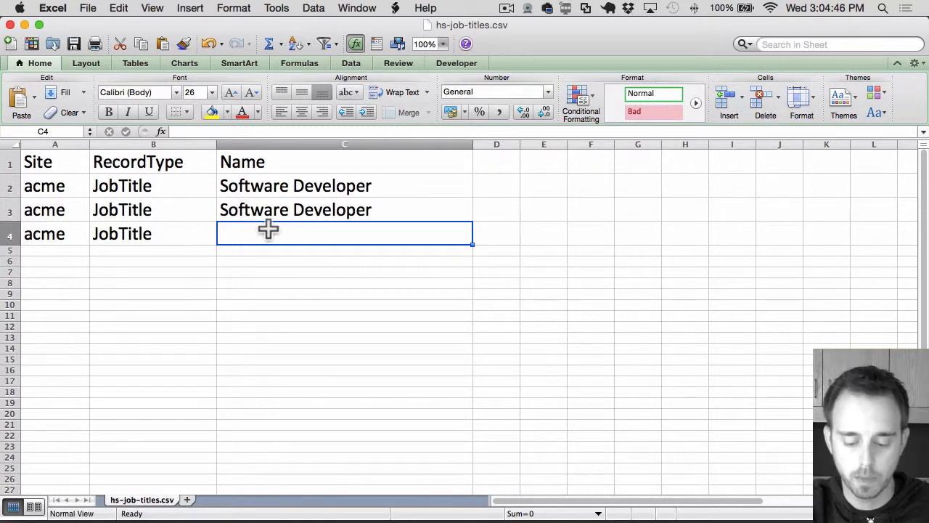
{"action": "type", "text": "Operator"}
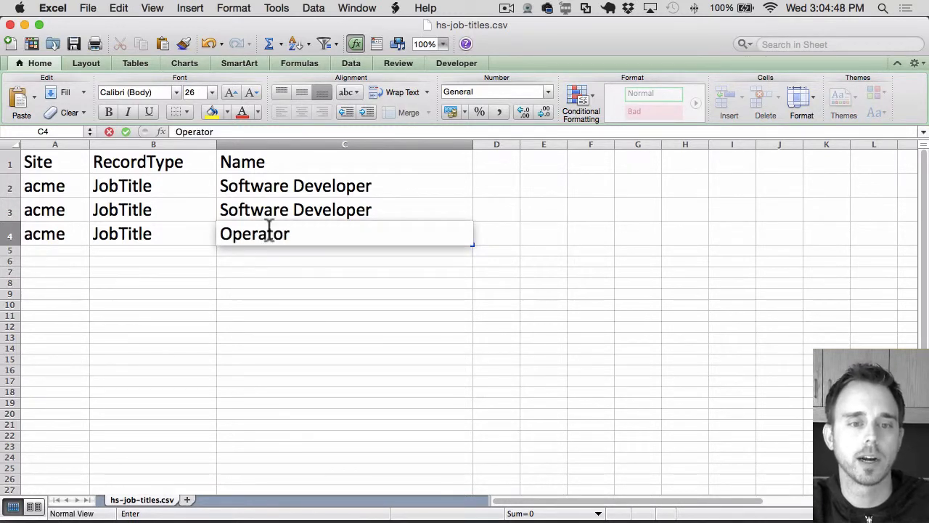
{"action": "type", "text": "s"}
{"action": "key", "text": "Return"}
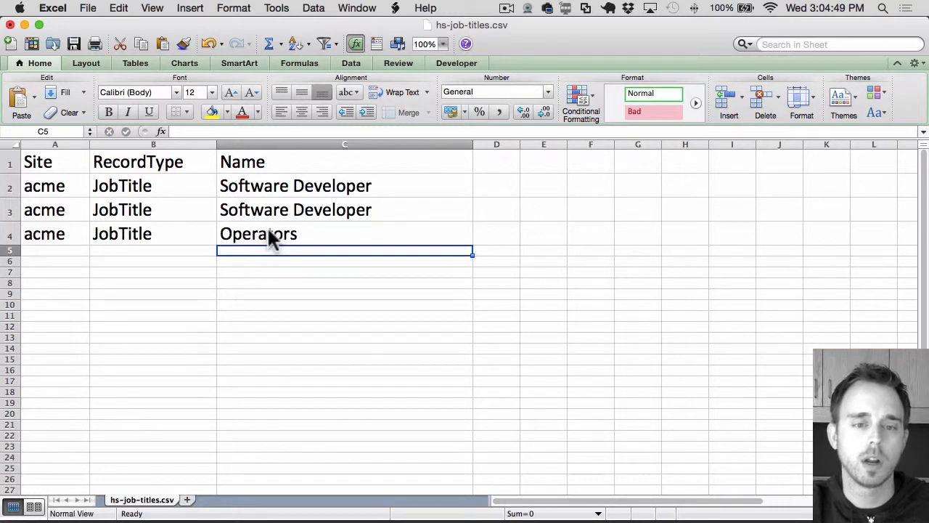
{"action": "double_click", "coordinate": [332, 233]}
{"action": "key", "text": "BackSpace"}
{"action": "left_click", "coordinate": [329, 267]}
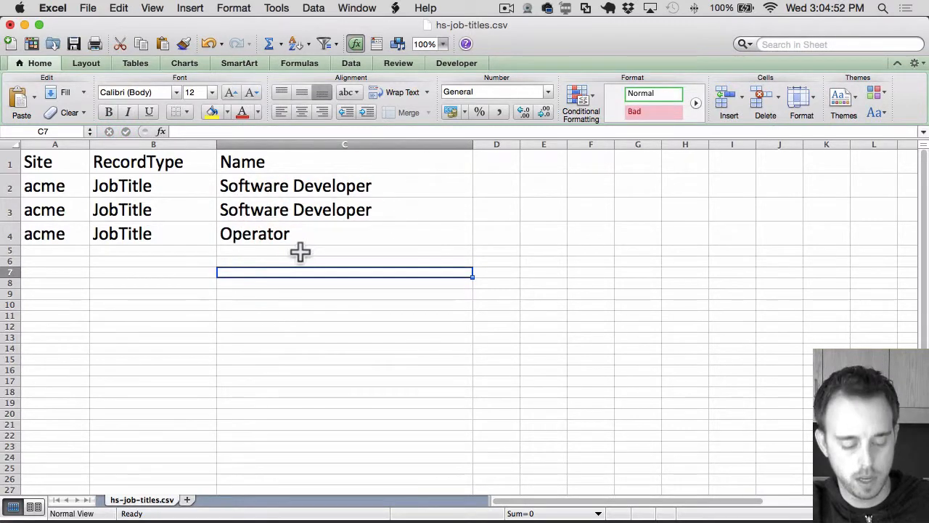
{"action": "key", "text": "super+s"}
{"action": "left_click", "coordinate": [579, 316]}
Return to Chrome, create another dataload with the updated hs-job-titles.csv, and validate it
{"action": "key", "text": "super+Tab"}
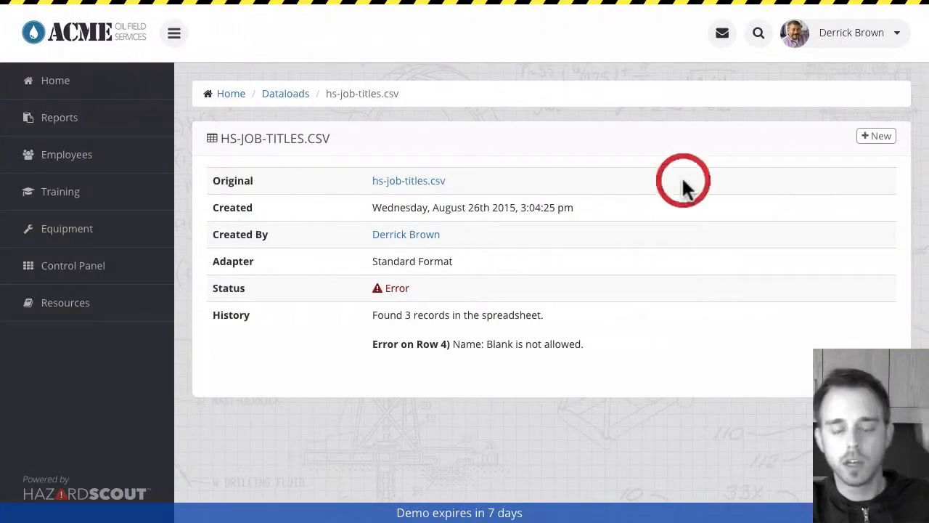
{"action": "left_click", "coordinate": [876, 137]}
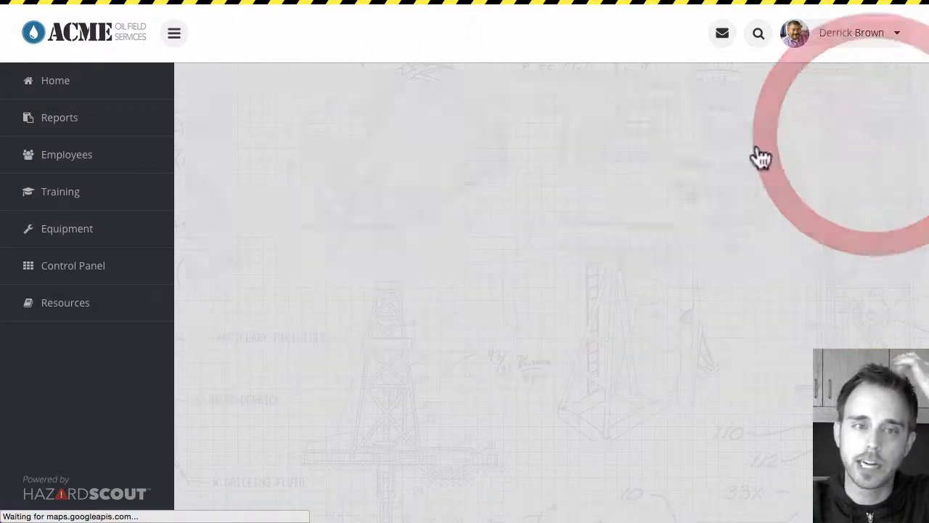
{"action": "left_click", "coordinate": [243, 203]}
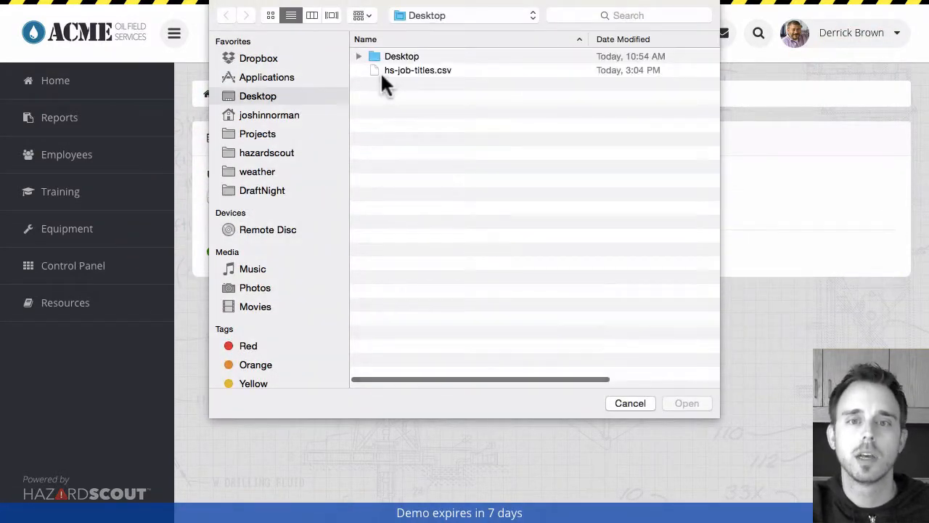
{"action": "double_click", "coordinate": [384, 68]}
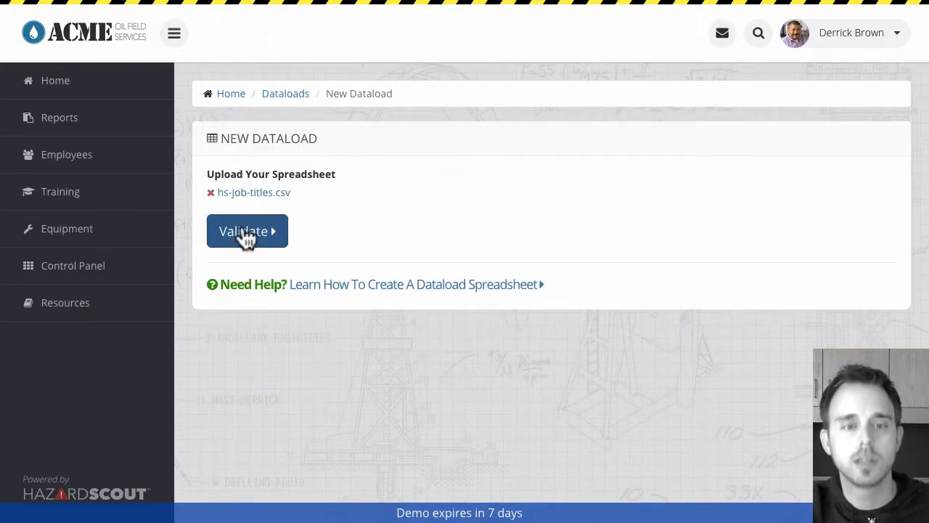
{"action": "left_click", "coordinate": [246, 232]}
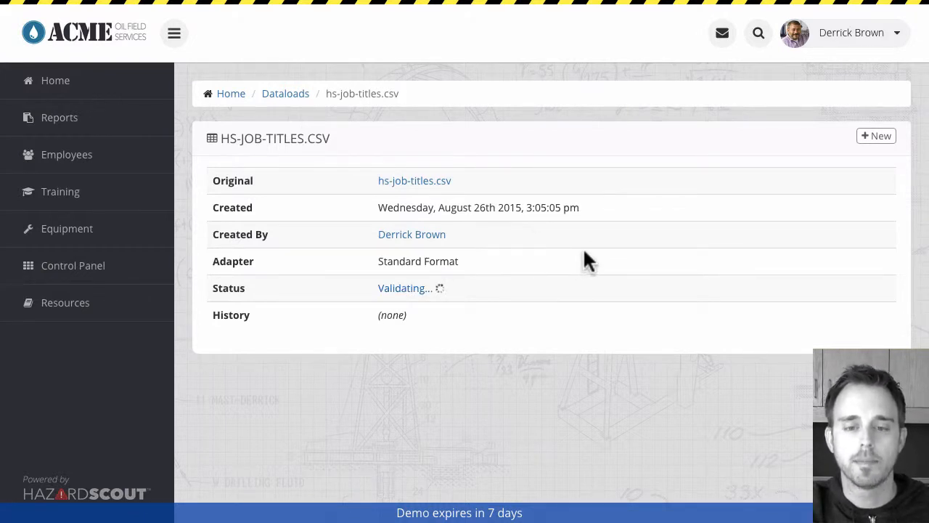
Examine the status and row messages in the validated dataload's history
{"action": "scroll", "coordinate": [585, 256], "scroll_direction": "down", "scroll_amount": 1}
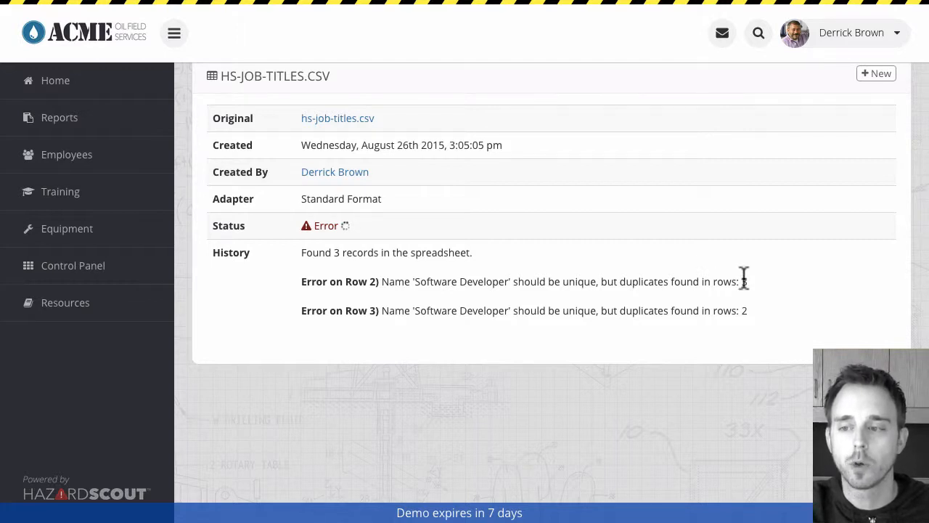
{"action": "left_click_drag", "start_coordinate": [744, 281], "coordinate": [720, 283]}
{"action": "left_click", "coordinate": [715, 282]}
{"action": "left_click", "coordinate": [721, 283]}
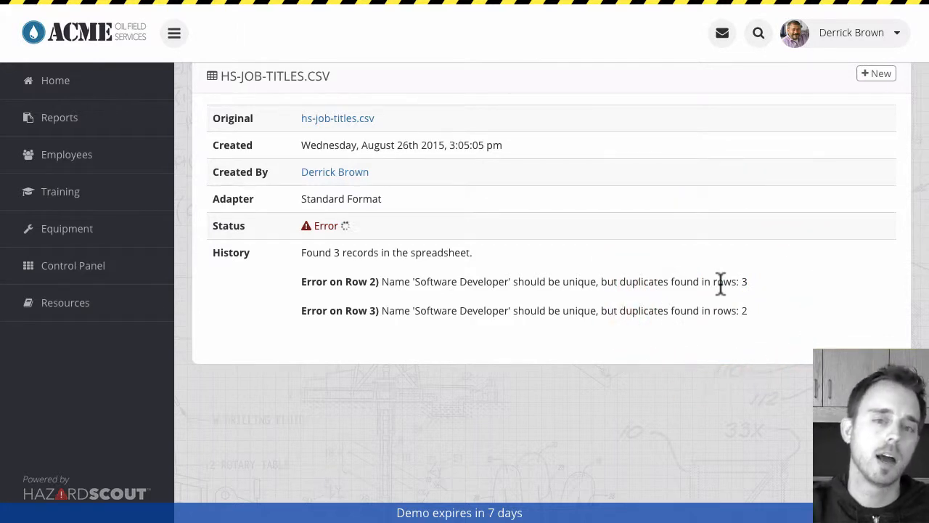
{"action": "left_click", "coordinate": [641, 252]}
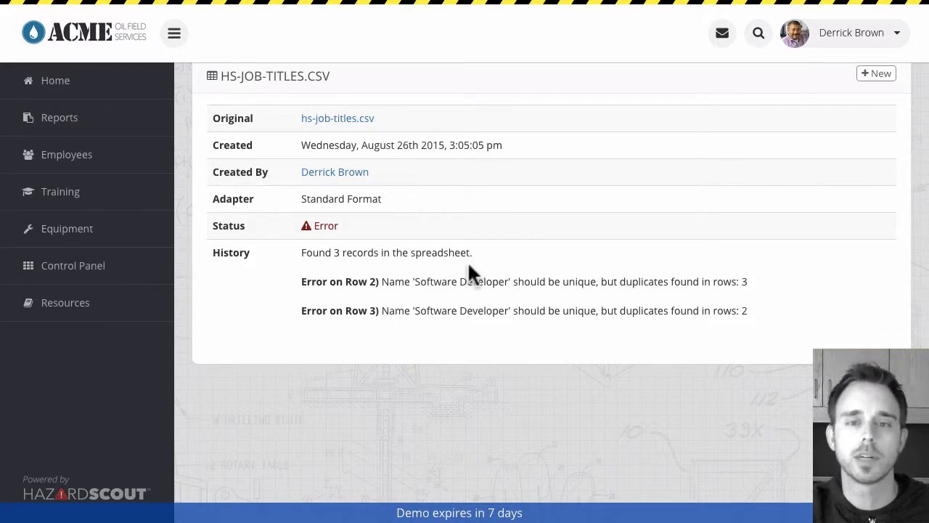
Switch to Excel, replace the duplicate name in C3 with Site Manager, and save the file in CSV format
{"action": "key", "text": "super+Tab"}
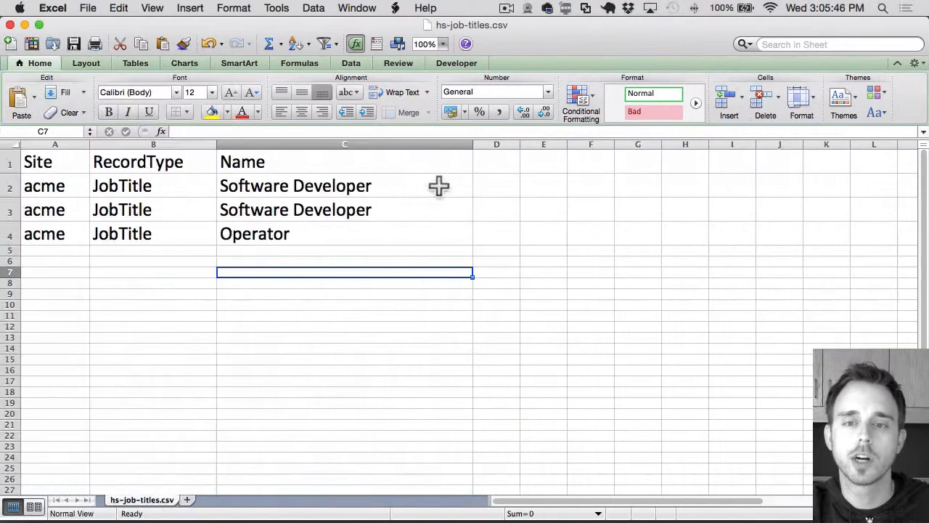
{"action": "left_click", "coordinate": [303, 186]}
{"action": "left_click", "coordinate": [302, 208]}
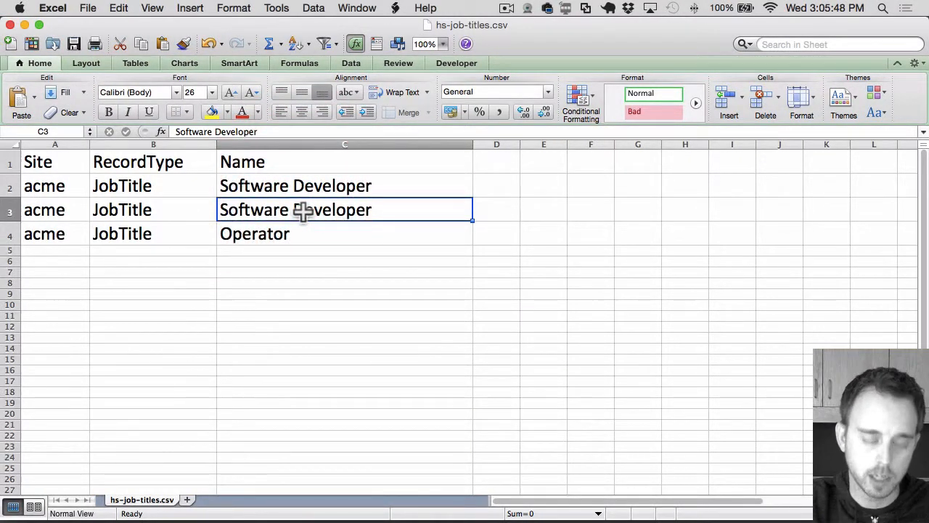
{"action": "type", "text": "Site Manager"}
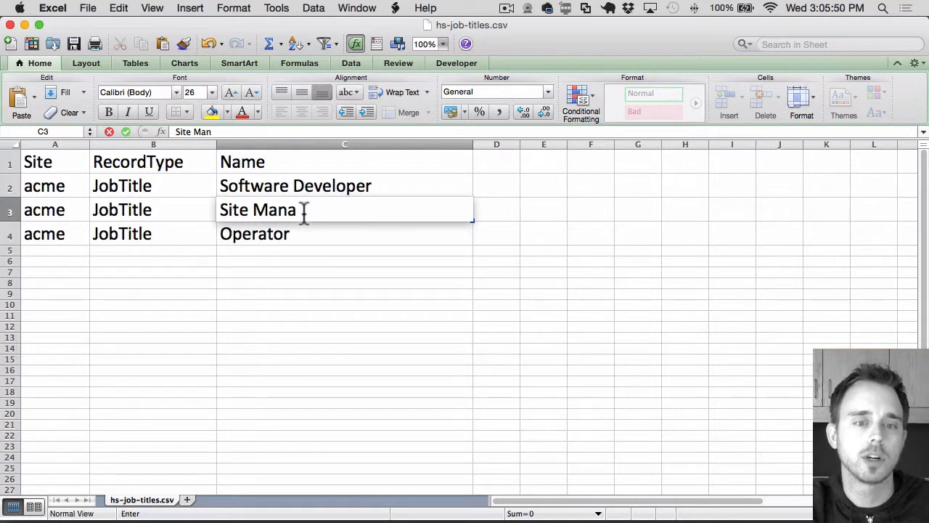
{"action": "key", "text": "Return"}
{"action": "left_click", "coordinate": [308, 302]}
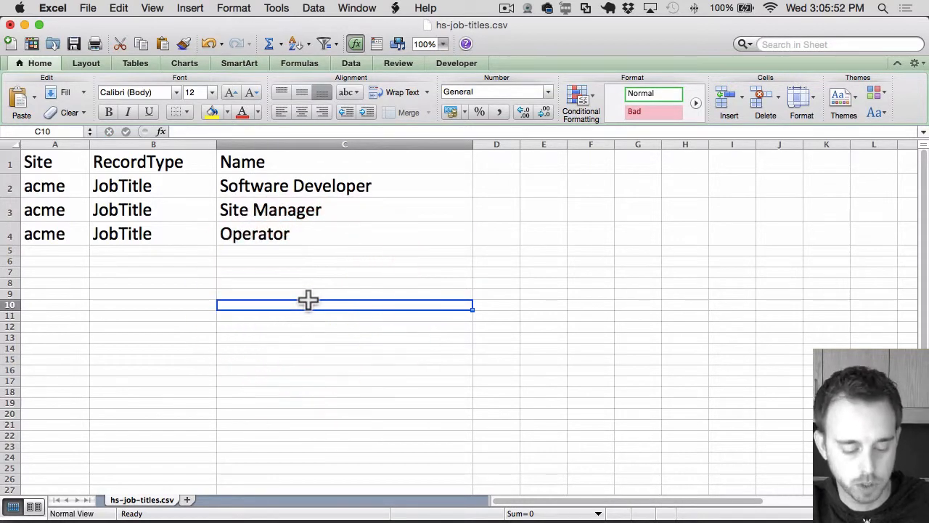
{"action": "key", "text": "super+s"}
{"action": "left_click", "coordinate": [585, 318]}
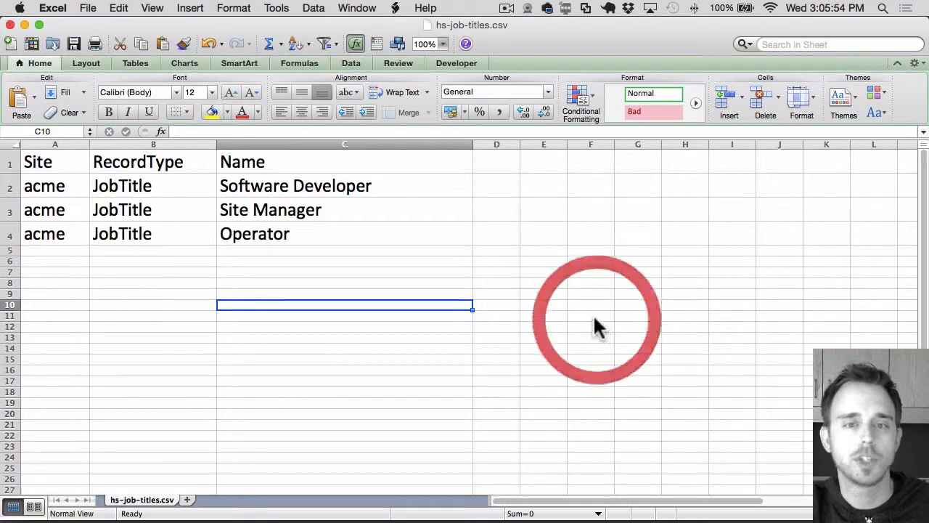
Return to Chrome, create a new dataload with the corrected hs-job-titles.csv, and validate it
{"action": "key", "text": "super+Tab"}
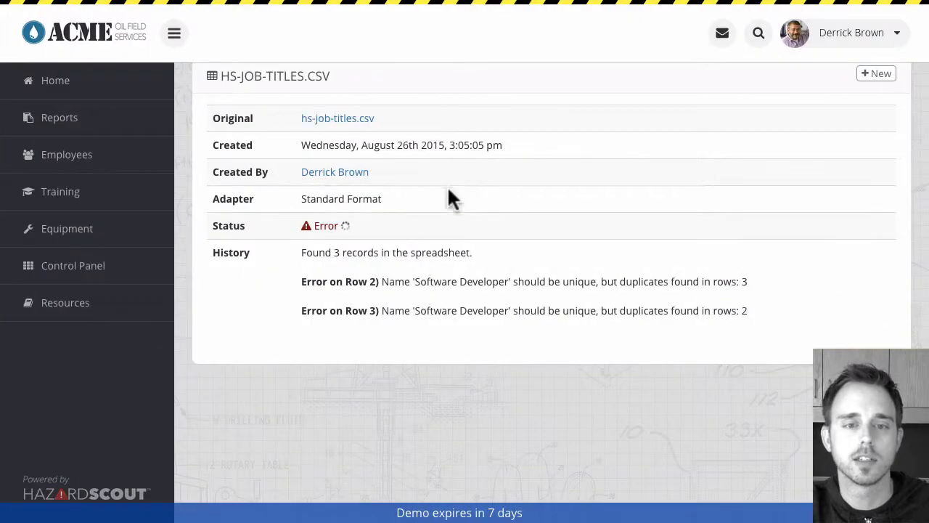
{"action": "left_click", "coordinate": [886, 75]}
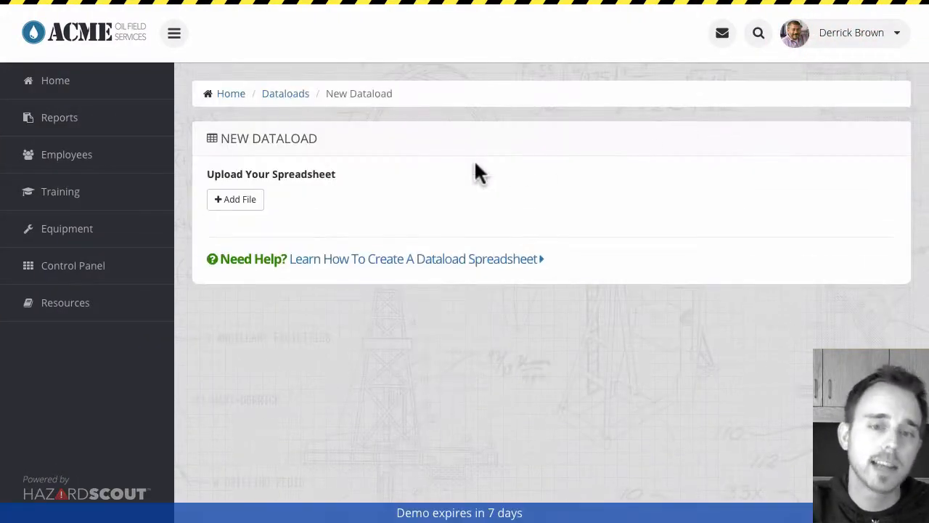
{"action": "left_click", "coordinate": [244, 202]}
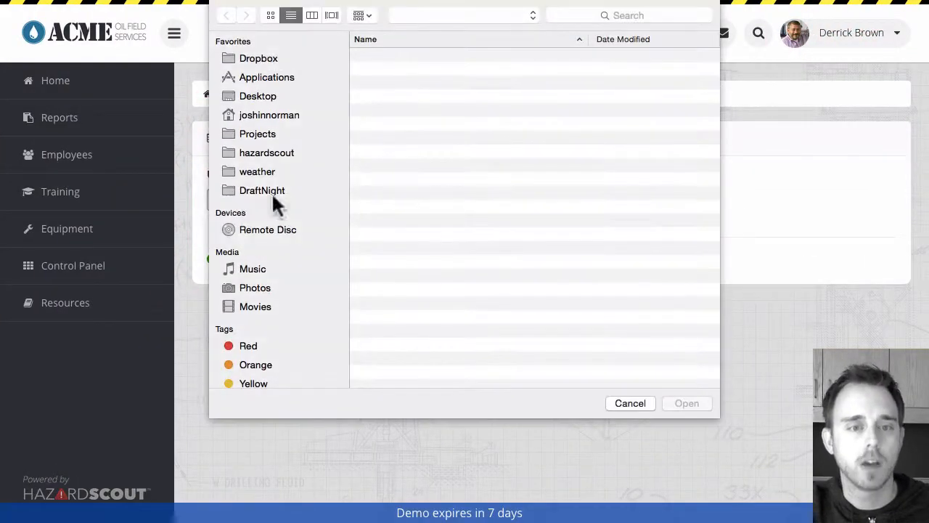
{"action": "left_click", "coordinate": [414, 69]}
{"action": "double_click", "coordinate": [414, 70]}
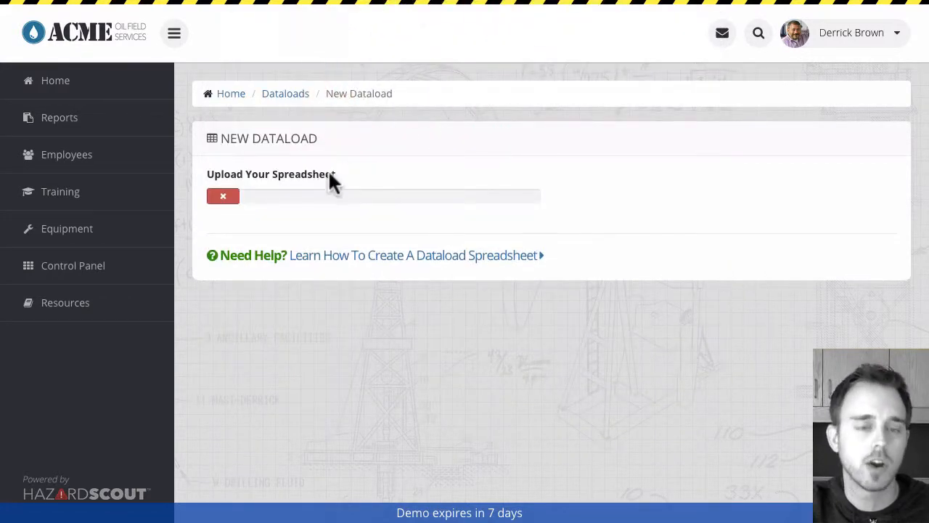
{"action": "left_click", "coordinate": [265, 237]}
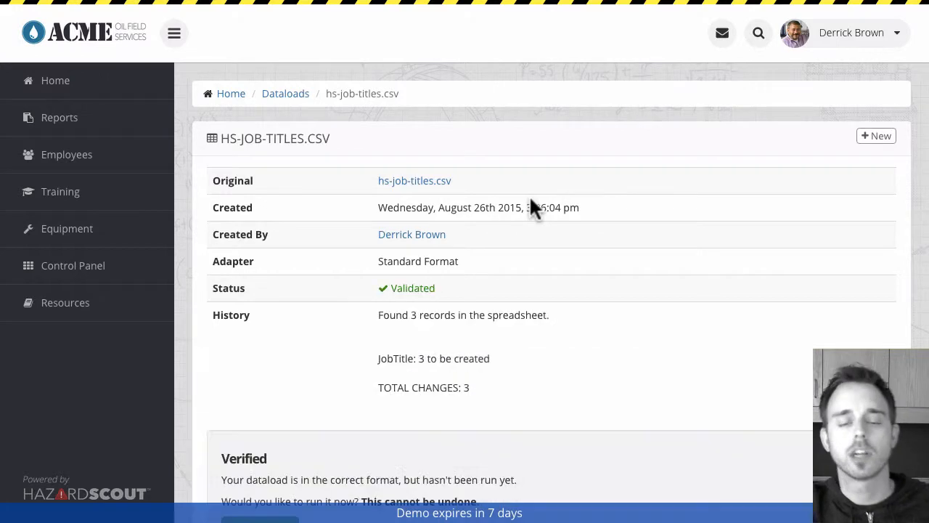
Examine the new dataload's status and the JobTitle changes listed in its history before running it
{"action": "scroll", "coordinate": [528, 275], "scroll_direction": "down", "scroll_amount": 1}
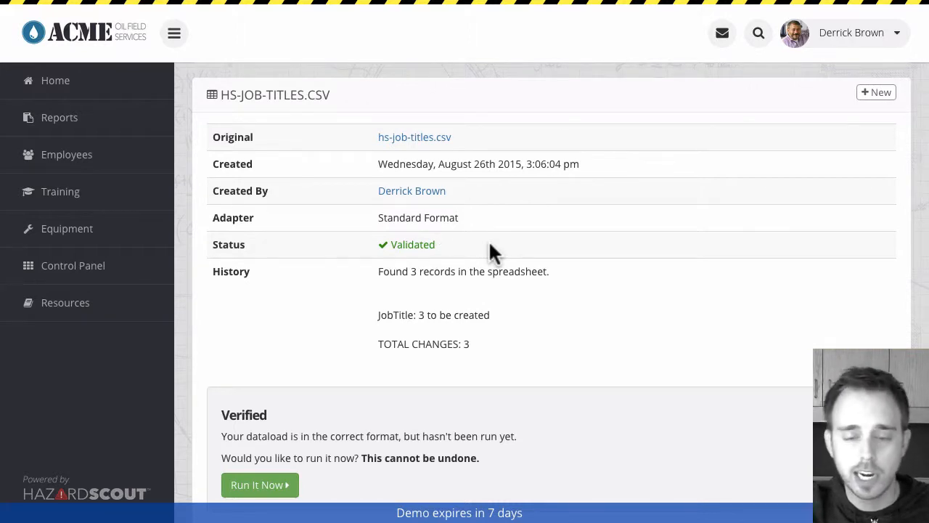
{"action": "scroll", "coordinate": [480, 264], "scroll_direction": "down", "scroll_amount": 1}
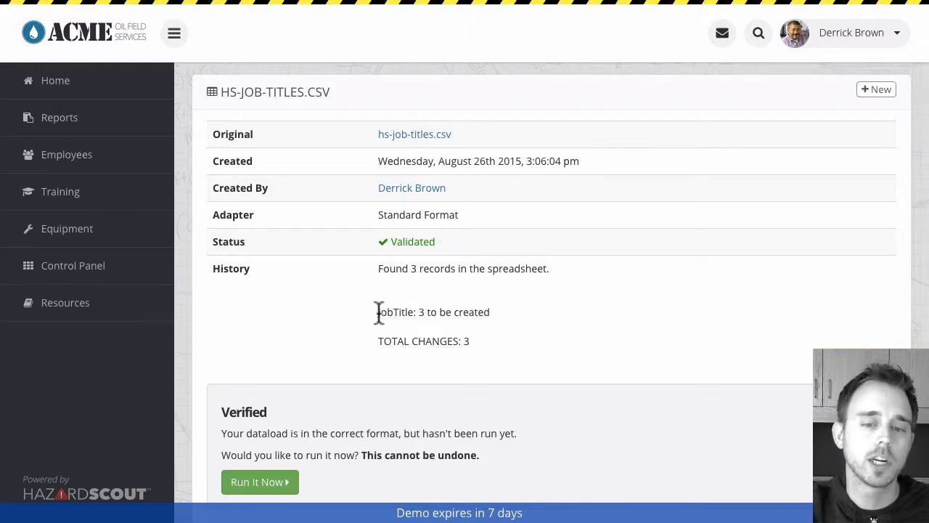
{"action": "left_click_drag", "start_coordinate": [378, 313], "coordinate": [504, 305]}
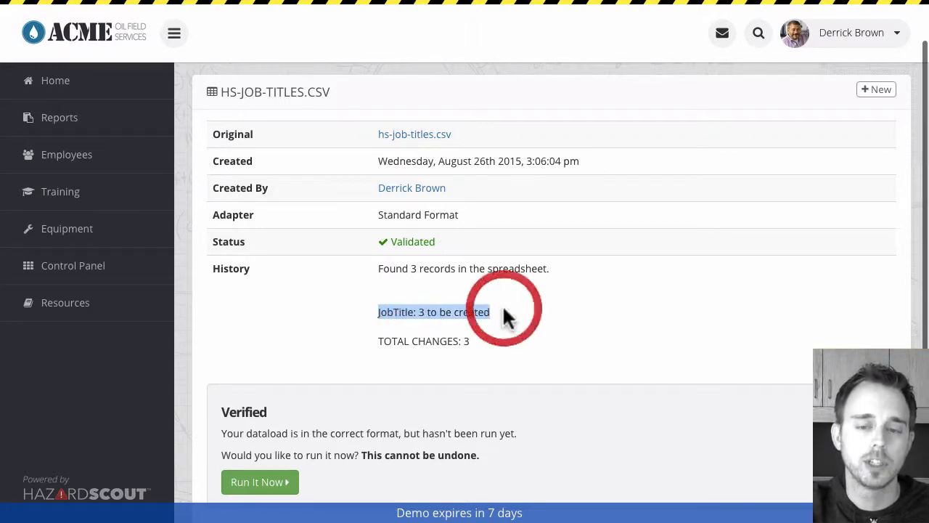
{"action": "left_click", "coordinate": [506, 316]}
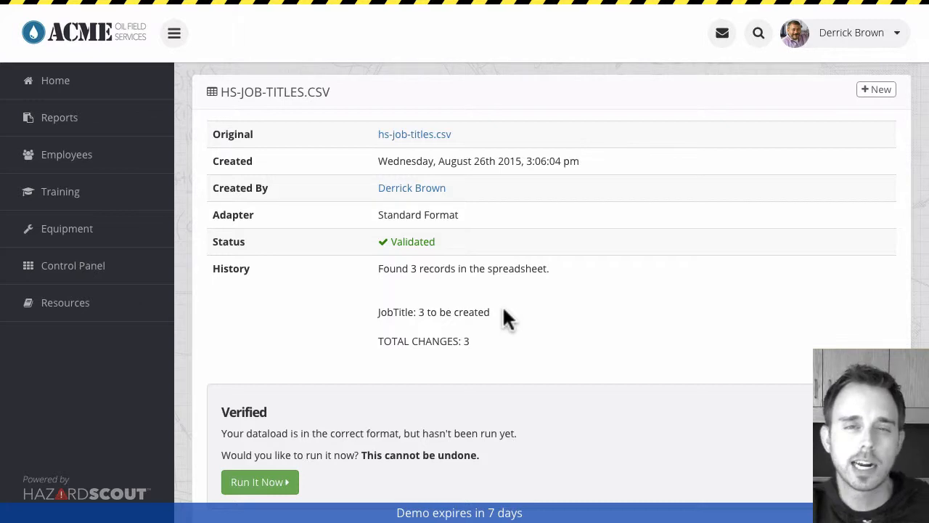
{"action": "left_click", "coordinate": [473, 301]}
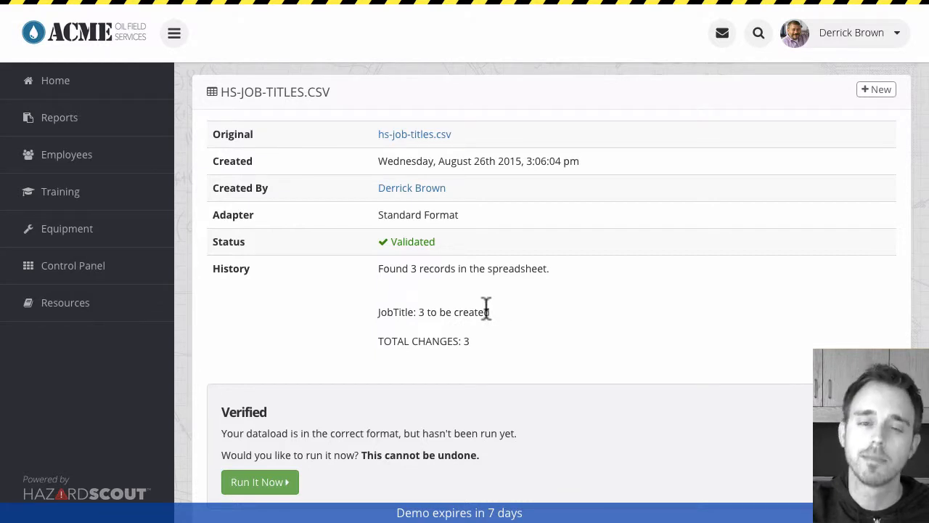
{"action": "left_click", "coordinate": [315, 232]}
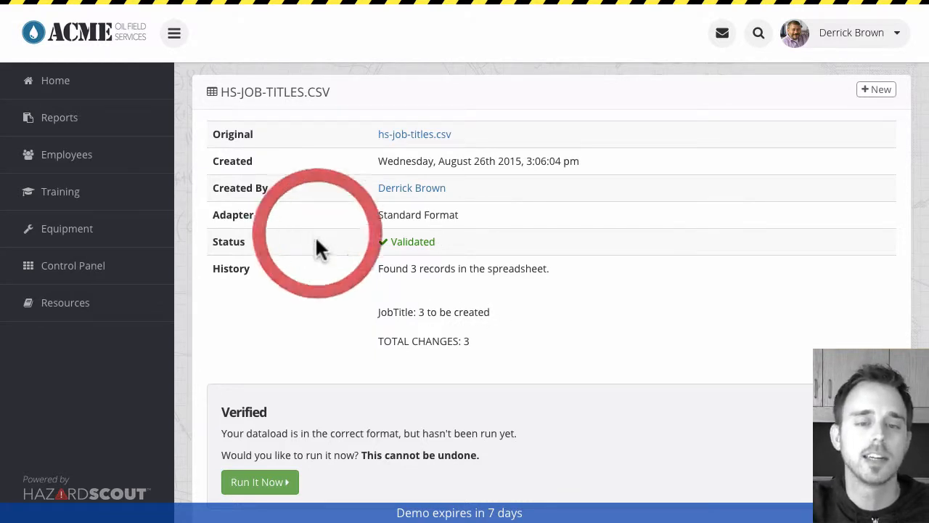
{"action": "scroll", "coordinate": [320, 254], "scroll_direction": "down", "scroll_amount": 1}
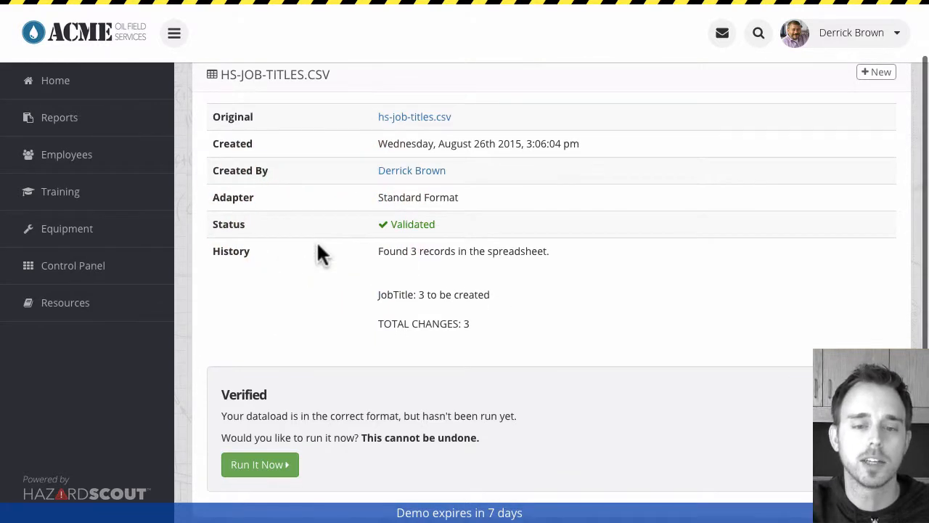
Open the Control Panel in a separate tab and review the existing Job Titles list
{"action": "left_click", "coordinate": [113, 263]}
{"action": "mouse_move", "coordinate": [239, 7]}
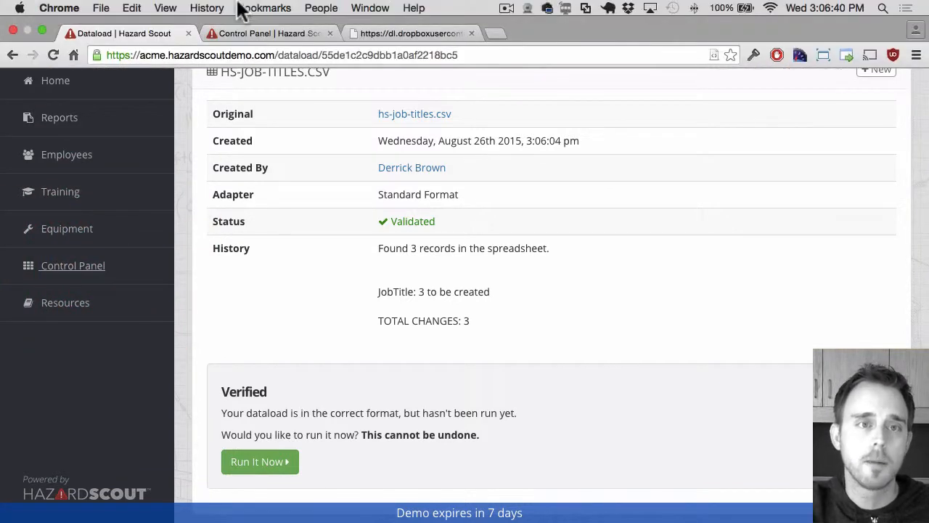
{"action": "left_click", "coordinate": [254, 37]}
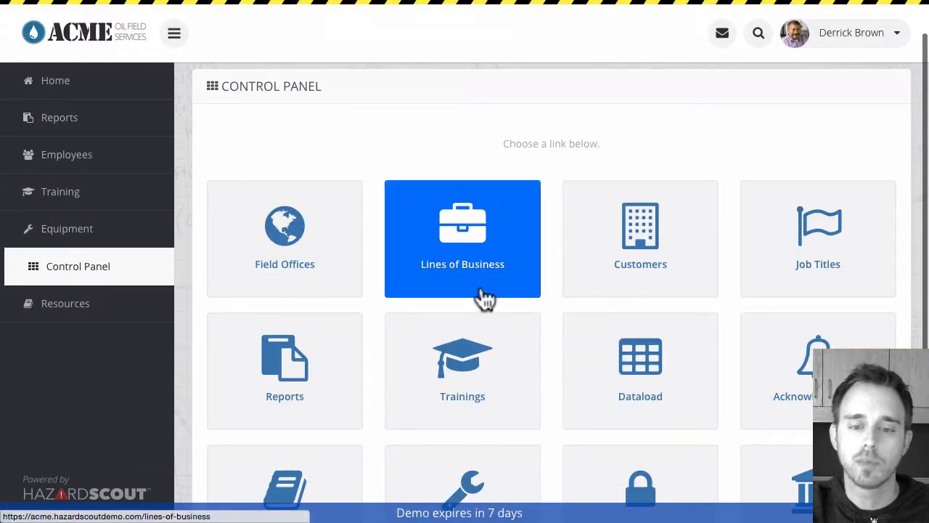
{"action": "left_click", "coordinate": [821, 286]}
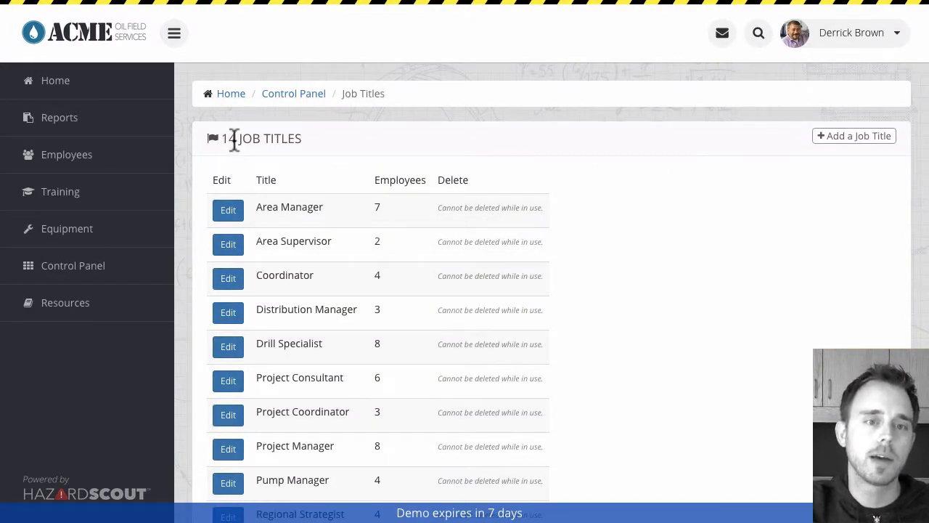
{"action": "scroll", "coordinate": [235, 150], "scroll_direction": "down", "scroll_amount": 3}
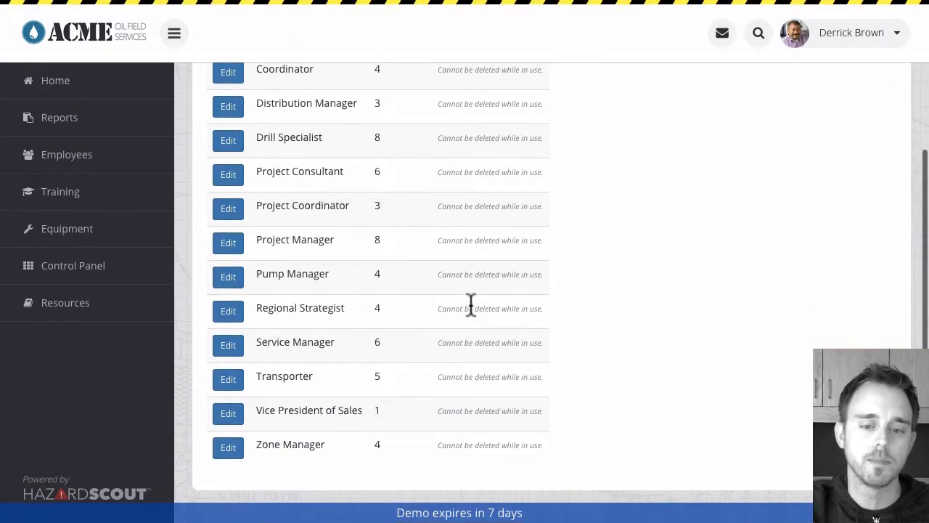
{"action": "scroll", "coordinate": [471, 305], "scroll_direction": "up", "scroll_amount": 3}
{"action": "scroll", "coordinate": [676, 271], "scroll_direction": "down", "scroll_amount": 3}
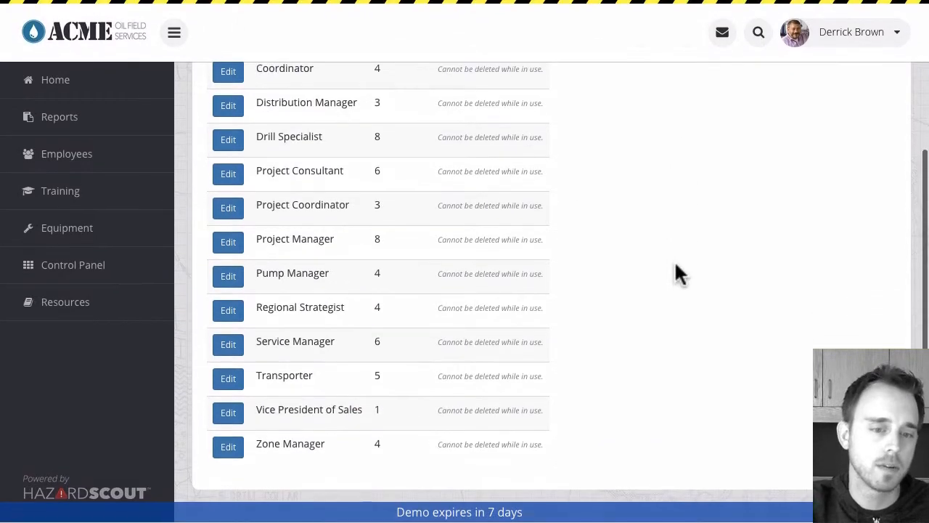
{"action": "scroll", "coordinate": [675, 274], "scroll_direction": "up", "scroll_amount": 3}
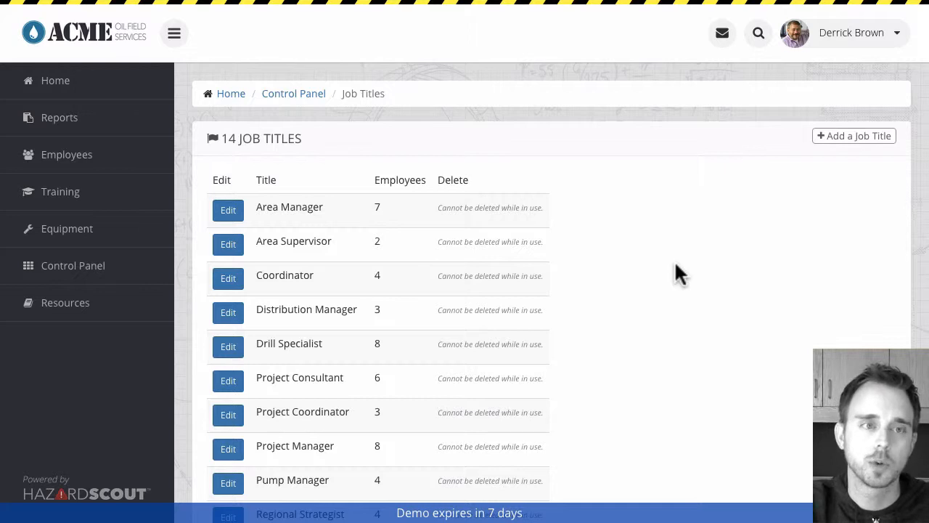
Run the validated hs-job-titles.csv dataload and go back to the Dataloads list
{"action": "key", "text": "ctrl+shift+Tab"}
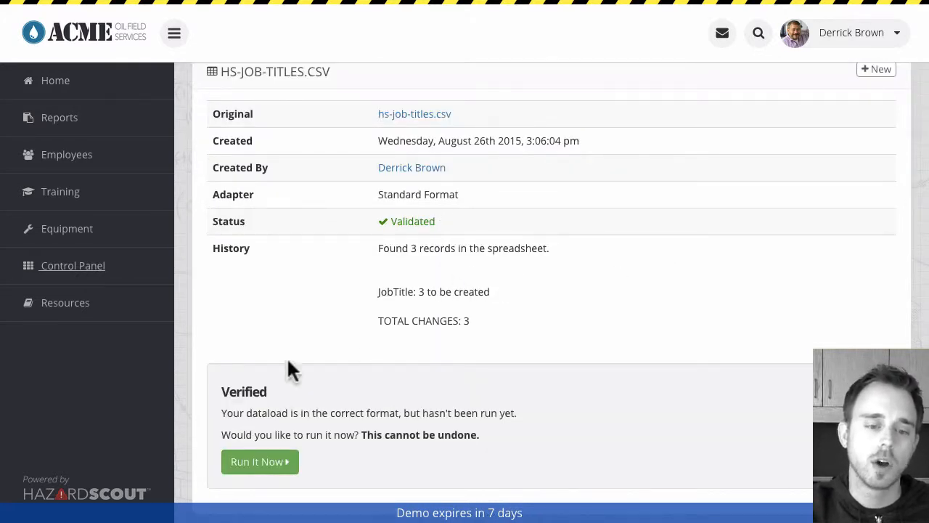
{"action": "left_click", "coordinate": [267, 453]}
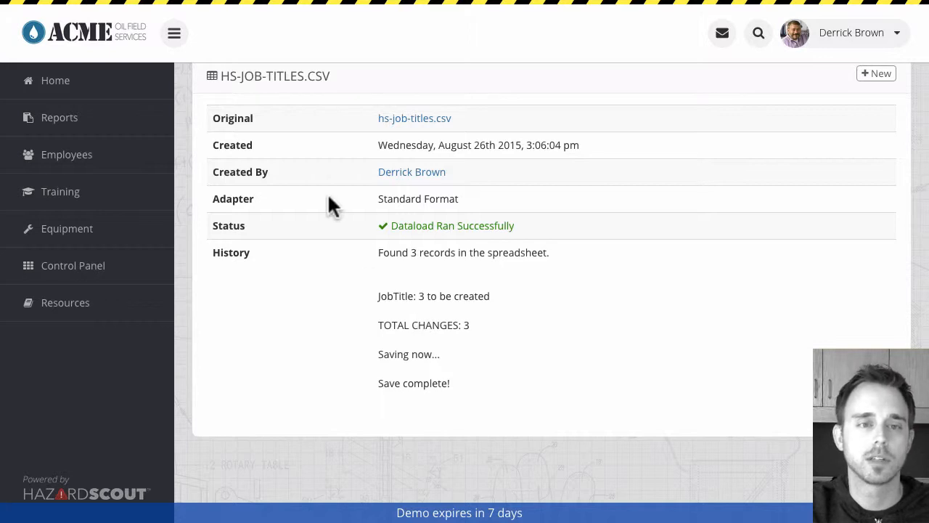
{"action": "scroll", "coordinate": [327, 192], "scroll_direction": "up", "scroll_amount": 2}
{"action": "left_click", "coordinate": [290, 104]}
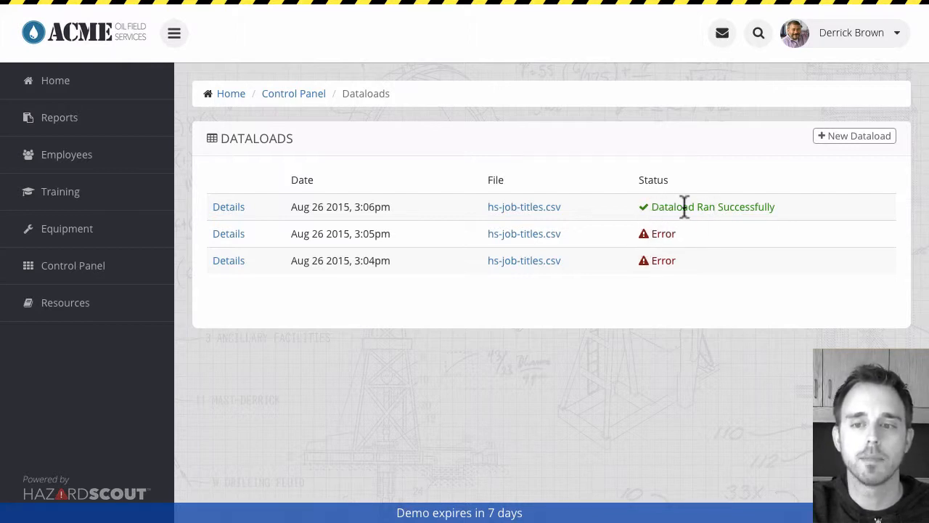
Download the original hs-job-titles.csv from the details of the 3:05pm dataload, and return to the Dataloads list
{"action": "left_click", "coordinate": [234, 234]}
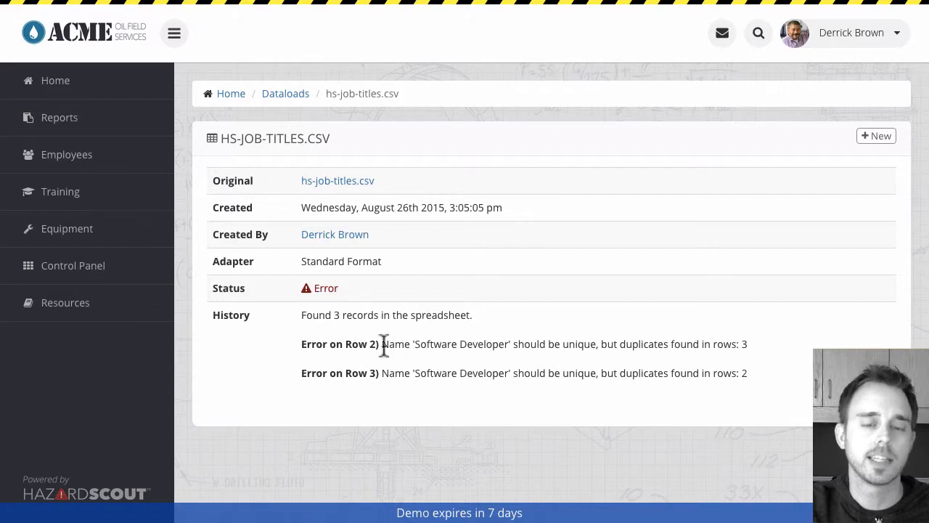
{"action": "left_click", "coordinate": [336, 184]}
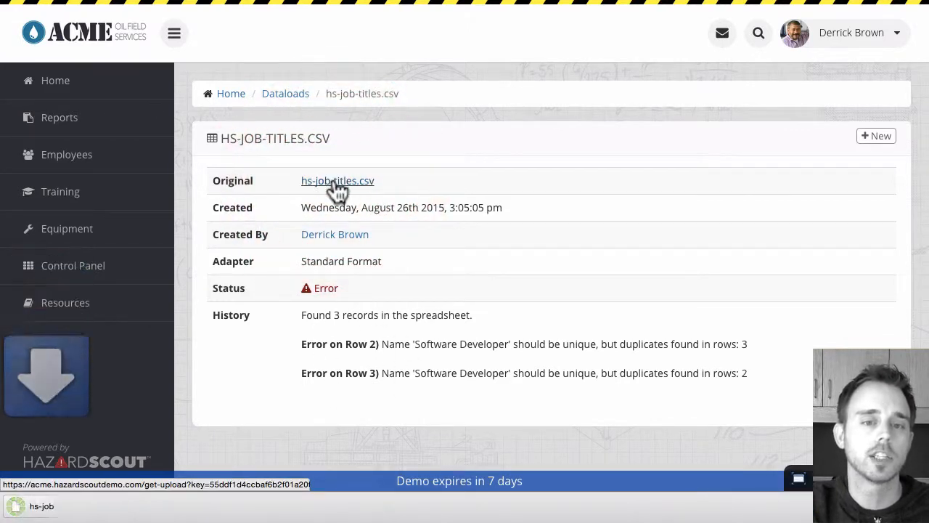
{"action": "left_click", "coordinate": [464, 231]}
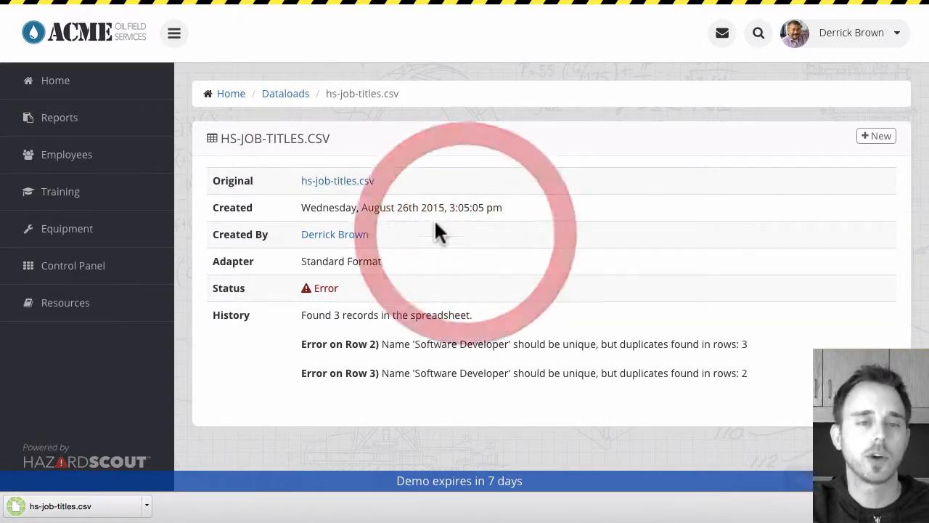
{"action": "left_click", "coordinate": [273, 96]}
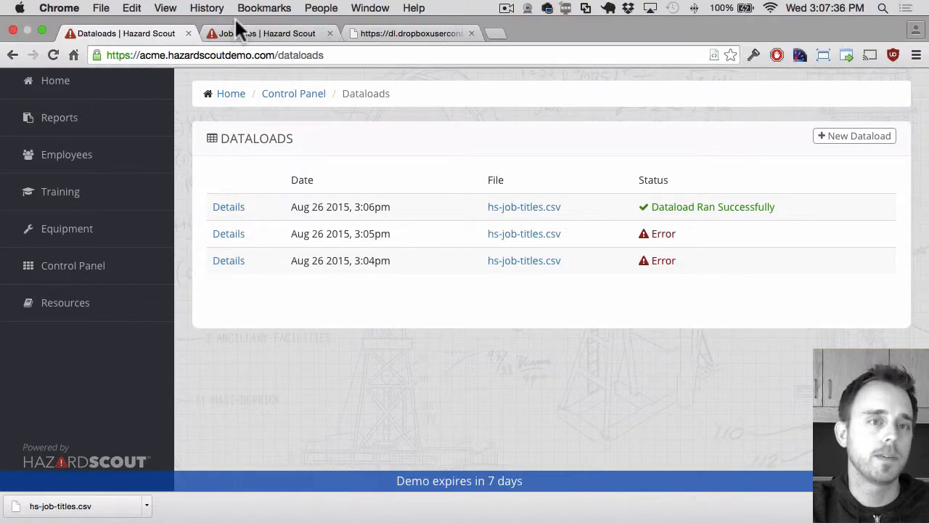
Reload the Job Titles page in the other tab and check the list for Operator, Site Manager and Software Developer
{"action": "left_click", "coordinate": [236, 28]}
{"action": "key", "text": "super+r"}
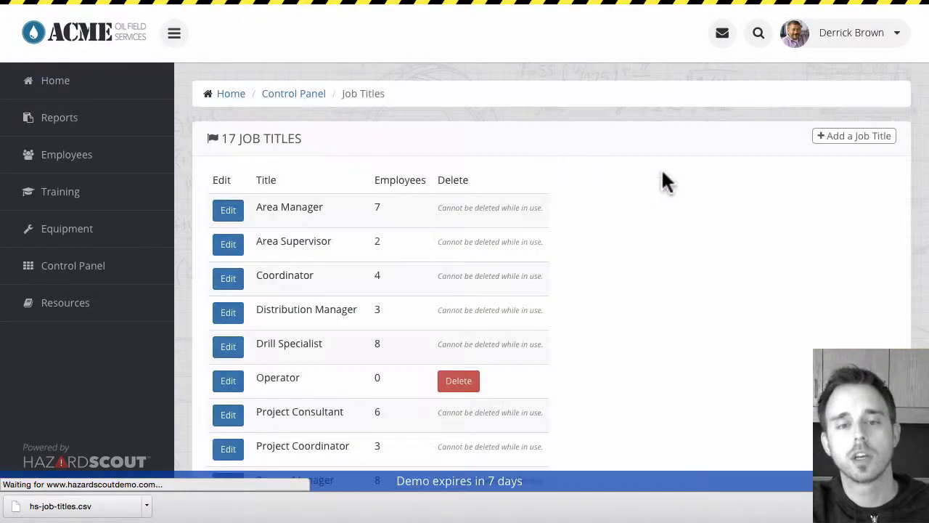
{"action": "scroll", "coordinate": [626, 203], "scroll_direction": "down", "scroll_amount": 5}
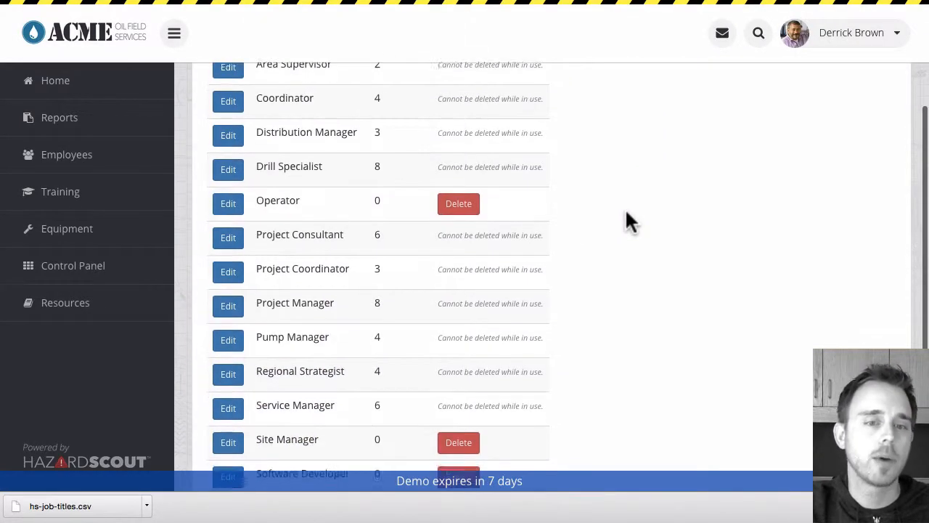
{"action": "scroll", "coordinate": [288, 191], "scroll_direction": "down", "scroll_amount": 2}
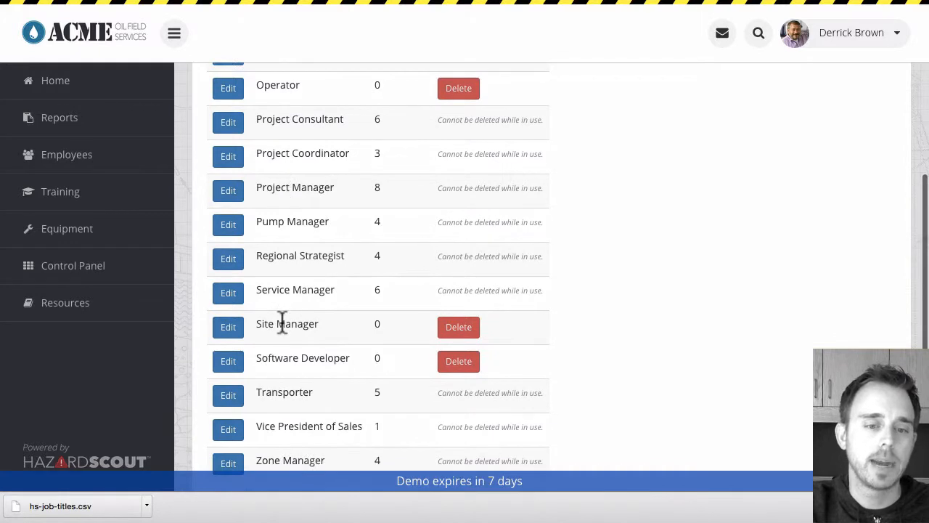
{"action": "scroll", "coordinate": [284, 327], "scroll_direction": "down", "scroll_amount": 1}
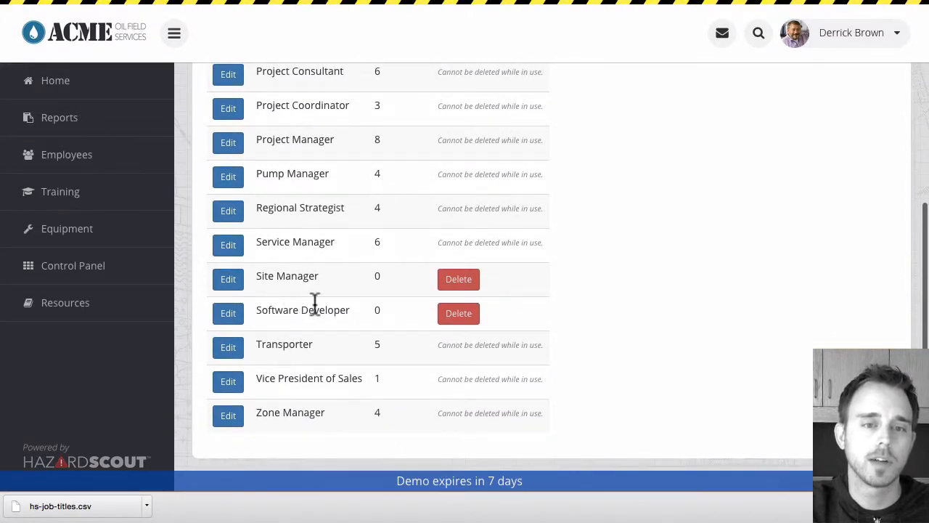
{"action": "scroll", "coordinate": [314, 302], "scroll_direction": "up", "scroll_amount": 3}
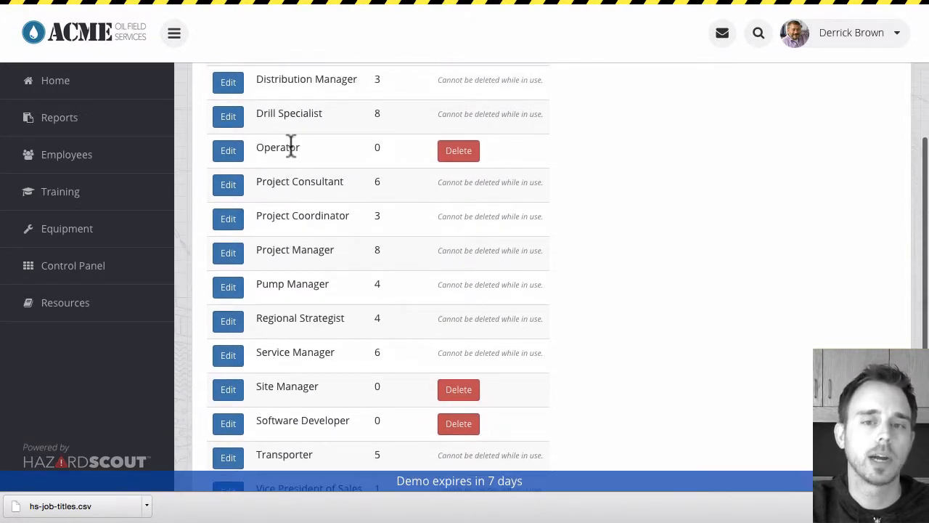
Review the remaining entries of the Job Titles list and return to the Dataloads list in the other tab
{"action": "scroll", "coordinate": [305, 195], "scroll_direction": "down", "scroll_amount": 3}
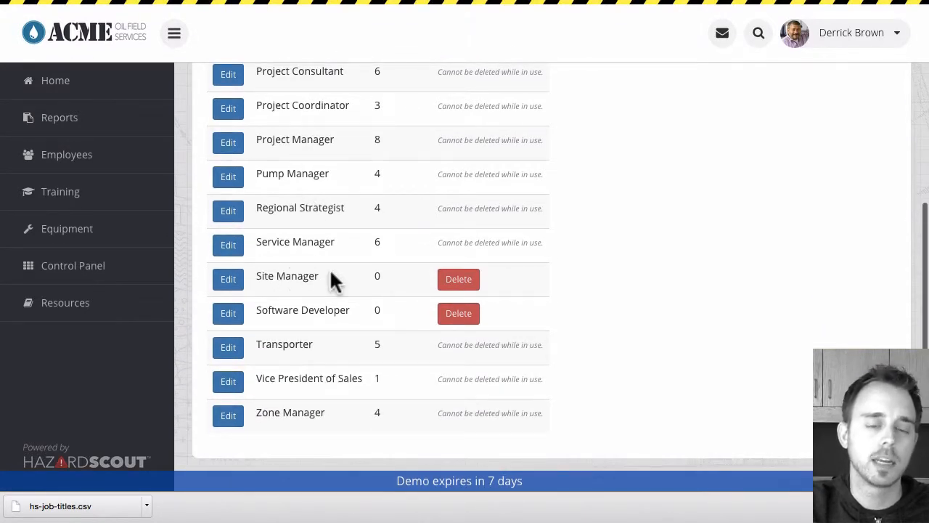
{"action": "scroll", "coordinate": [330, 273], "scroll_direction": "up", "scroll_amount": 10}
{"action": "mouse_move", "coordinate": [232, 5]}
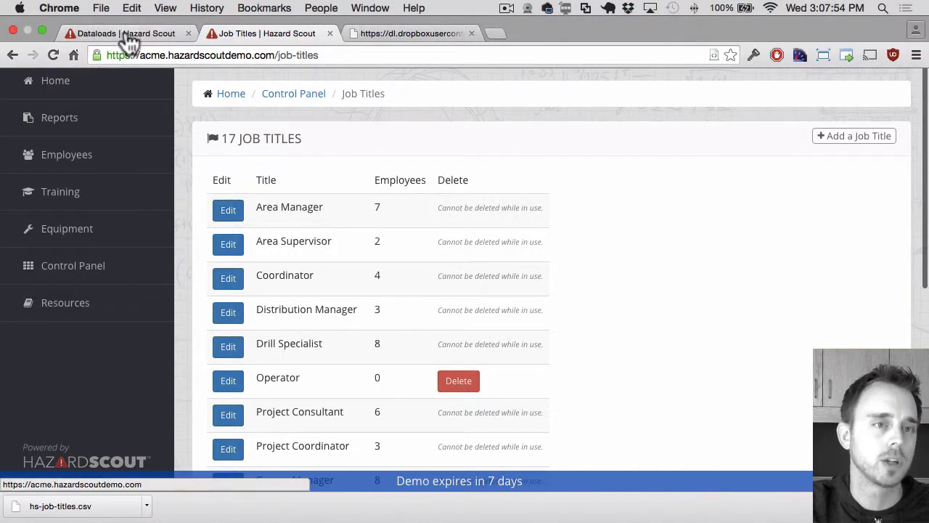
{"action": "left_click", "coordinate": [128, 36]}
{"action": "left_click", "coordinate": [485, 158]}
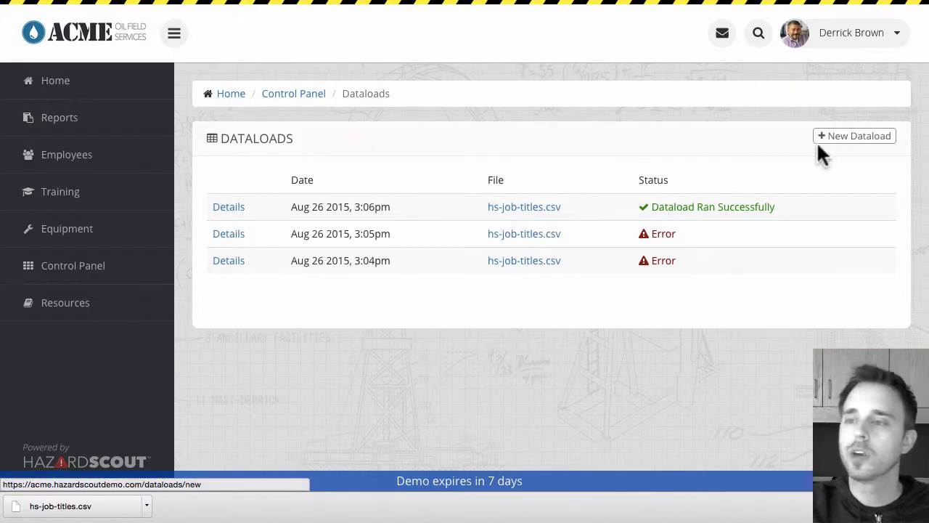
Start a new dataload, open its help on creating a dataload spreadsheet, and read through to the supported types of data
{"action": "left_click", "coordinate": [844, 138]}
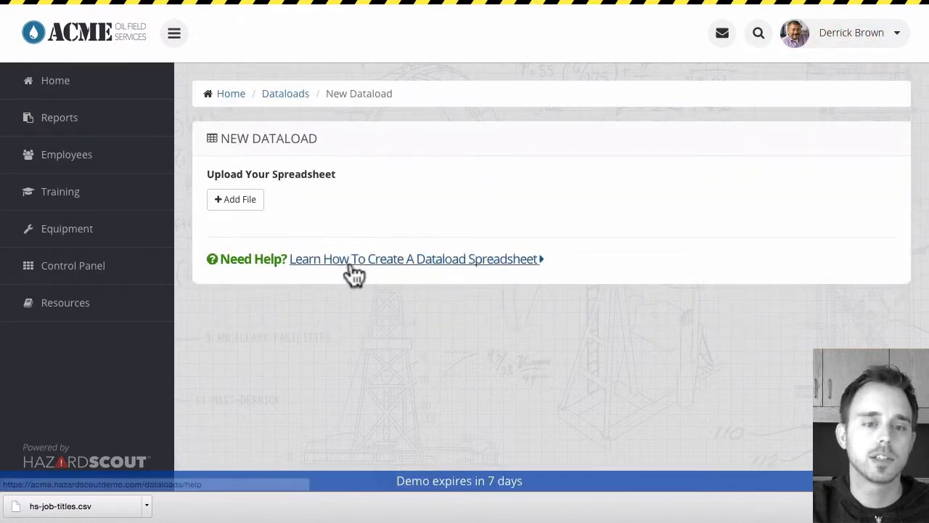
{"action": "left_click", "coordinate": [350, 261]}
{"action": "scroll", "coordinate": [557, 193], "scroll_direction": "down", "scroll_amount": 8}
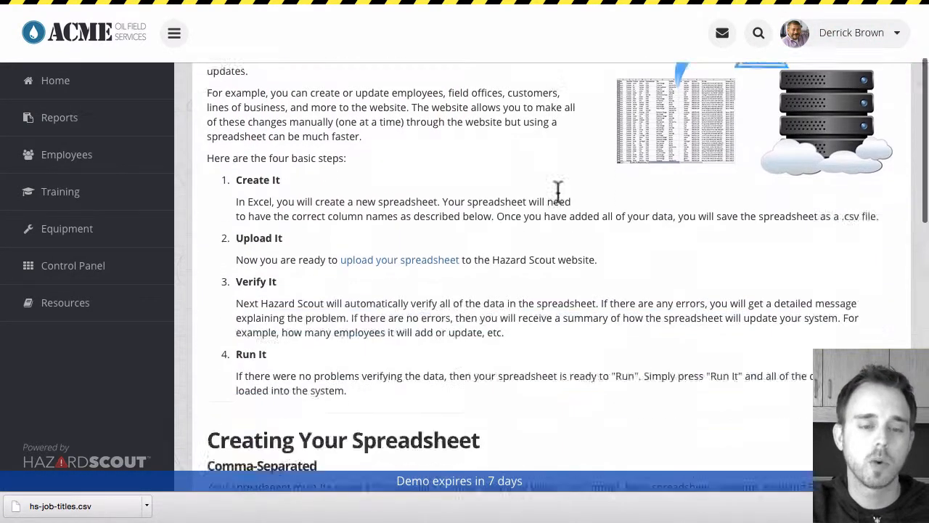
{"action": "scroll", "coordinate": [376, 235], "scroll_direction": "down", "scroll_amount": 1}
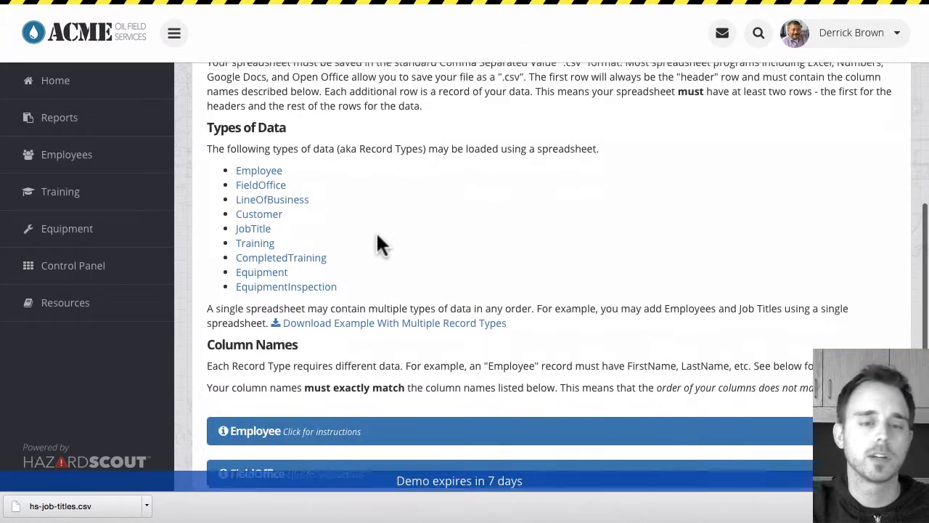
Open the Employee record instructions and read the rules for creating, updating and terminating employees and the column descriptions
{"action": "left_click", "coordinate": [267, 168]}
{"action": "scroll", "coordinate": [445, 228], "scroll_direction": "down", "scroll_amount": 11}
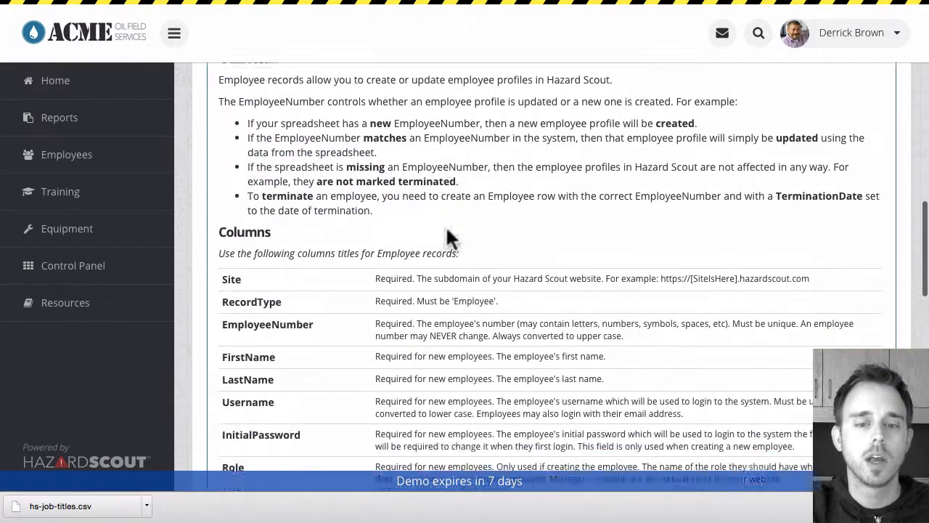
{"action": "scroll", "coordinate": [448, 229], "scroll_direction": "up", "scroll_amount": 10}
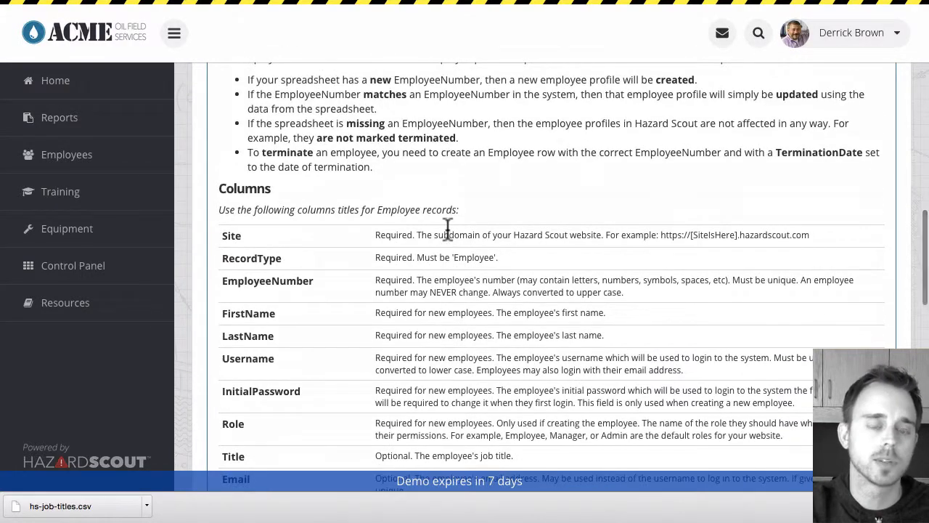
{"action": "scroll", "coordinate": [407, 232], "scroll_direction": "down", "scroll_amount": 3}
{"action": "scroll", "coordinate": [407, 232], "scroll_direction": "down", "scroll_amount": 1}
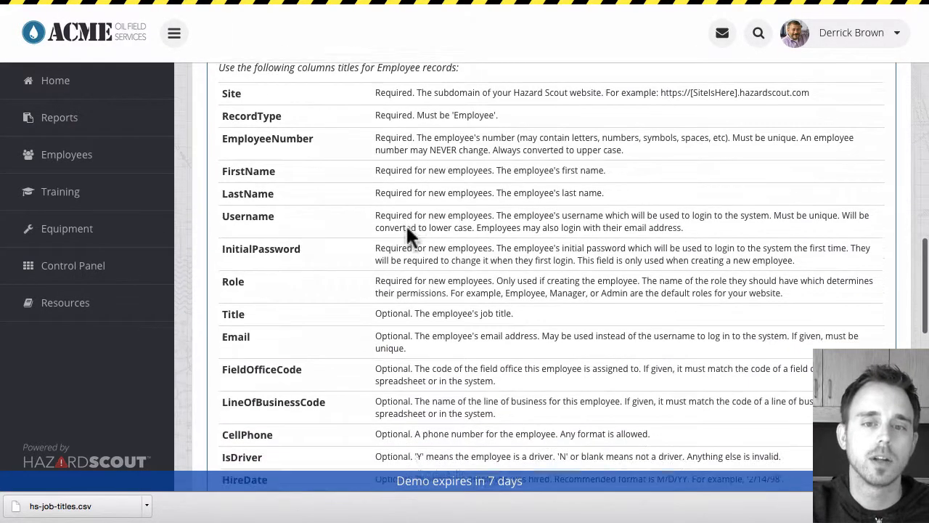
{"action": "scroll", "coordinate": [407, 228], "scroll_direction": "up", "scroll_amount": 1}
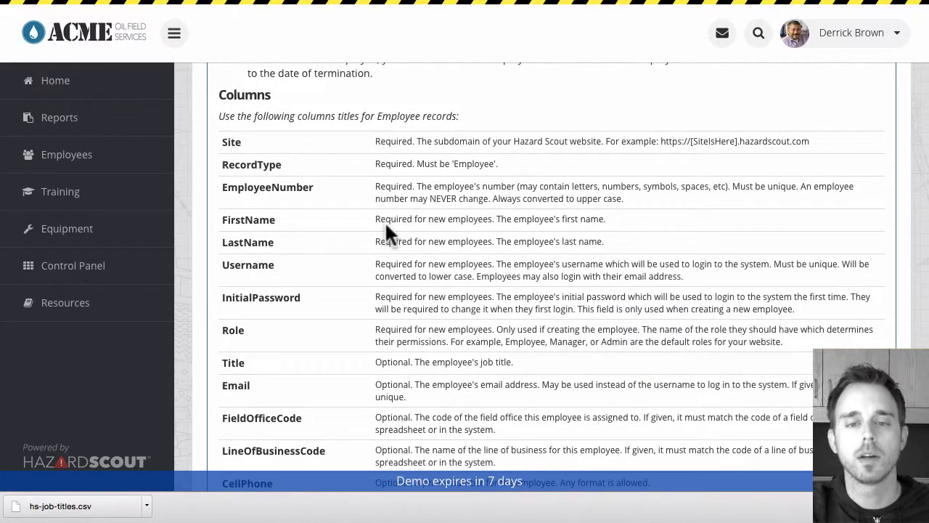
{"action": "scroll", "coordinate": [388, 296], "scroll_direction": "down", "scroll_amount": 1}
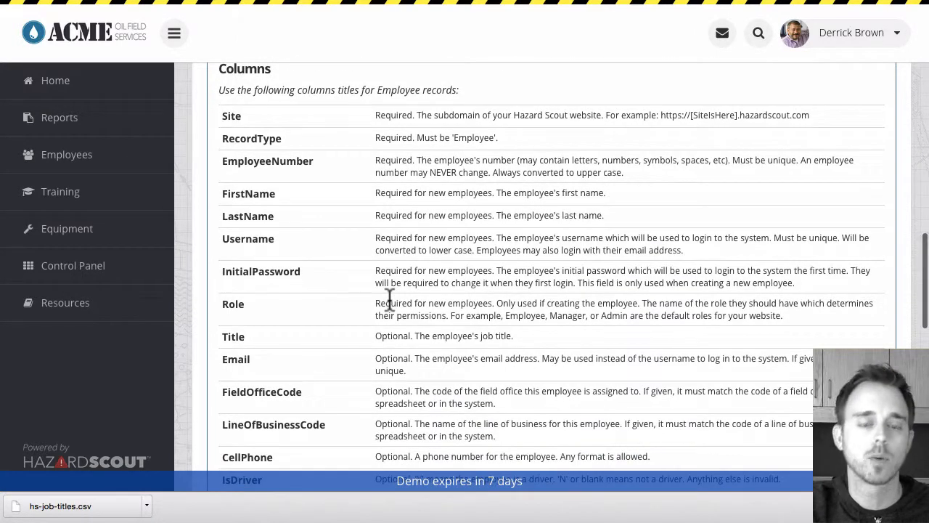
{"action": "scroll", "coordinate": [389, 299], "scroll_direction": "down", "scroll_amount": 2}
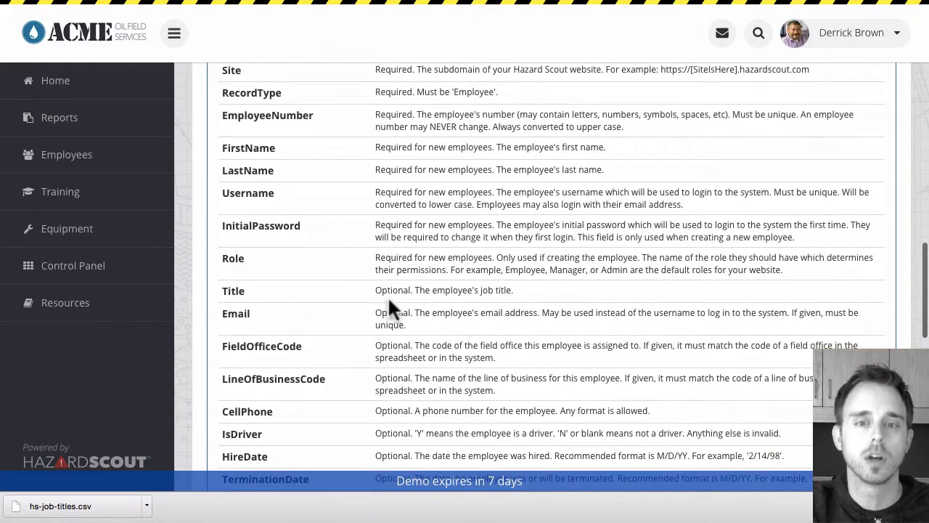
Check whether the FirstName and CellPhone columns are required or optional for Employee records
{"action": "double_click", "coordinate": [390, 149]}
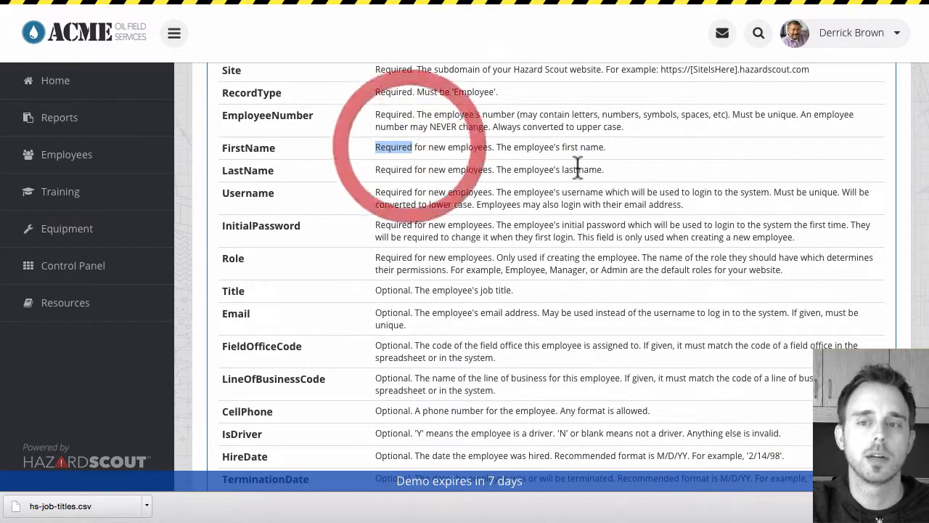
{"action": "scroll", "coordinate": [410, 174], "scroll_direction": "down", "scroll_amount": 5}
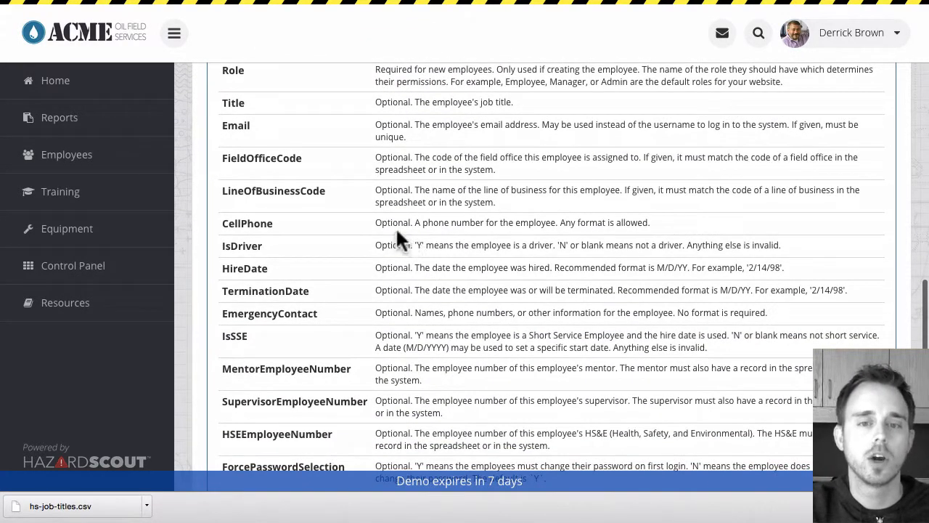
{"action": "double_click", "coordinate": [390, 224]}
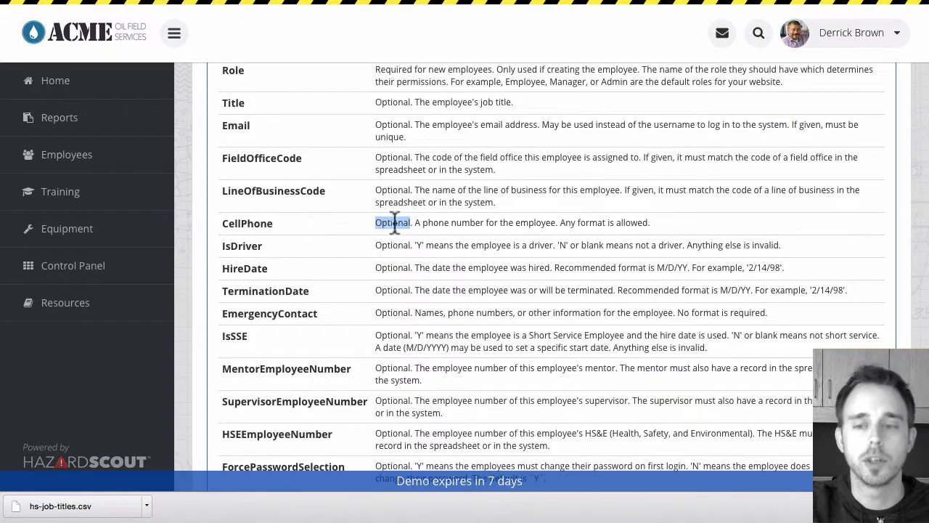
{"action": "double_click", "coordinate": [246, 224]}
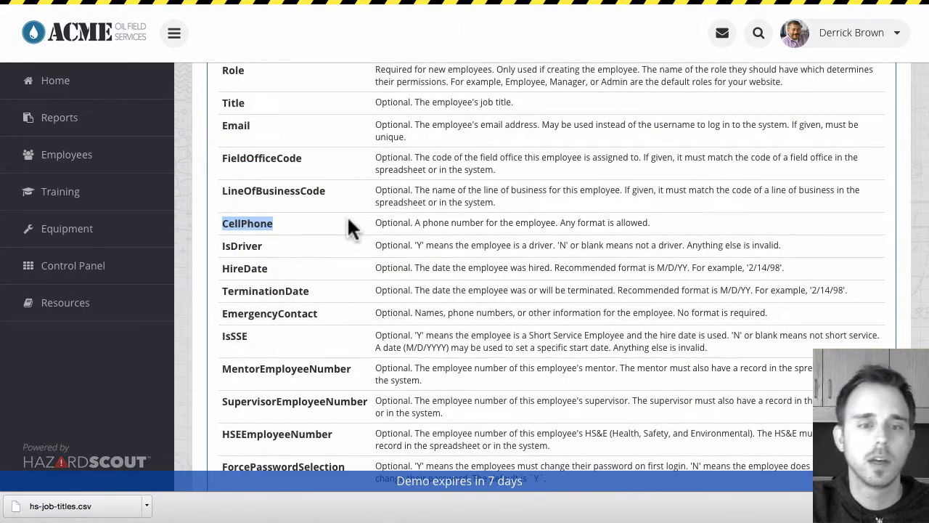
Examine the example Employee spreadsheet across its full width, below the column descriptions
{"action": "scroll", "coordinate": [347, 228], "scroll_direction": "down", "scroll_amount": 5}
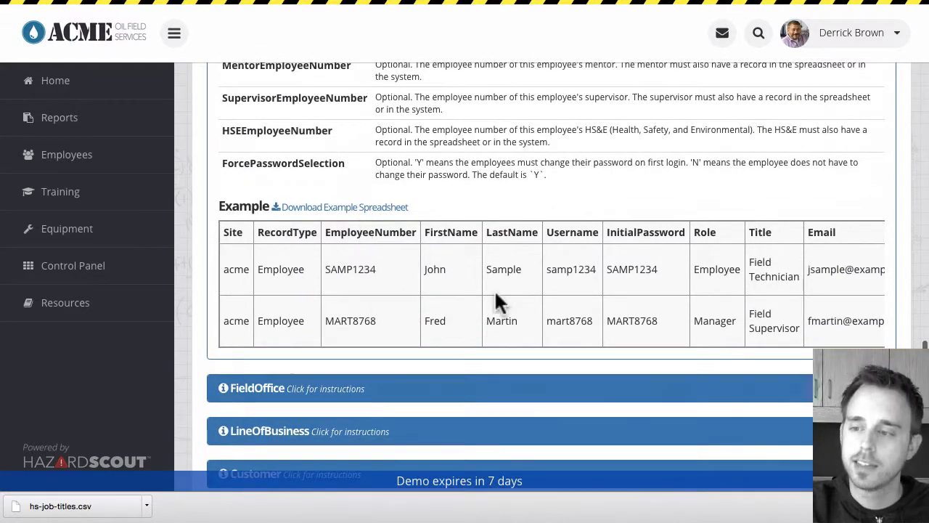
{"action": "scroll", "coordinate": [495, 294], "scroll_direction": "right", "scroll_amount": 15}
{"action": "scroll", "coordinate": [496, 294], "scroll_direction": "left", "scroll_amount": 10}
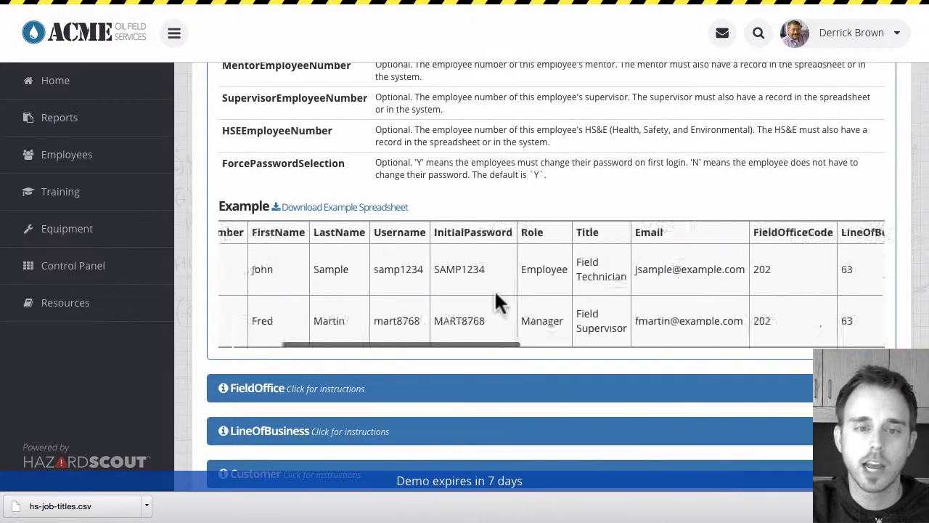
{"action": "scroll", "coordinate": [496, 293], "scroll_direction": "left", "scroll_amount": 5}
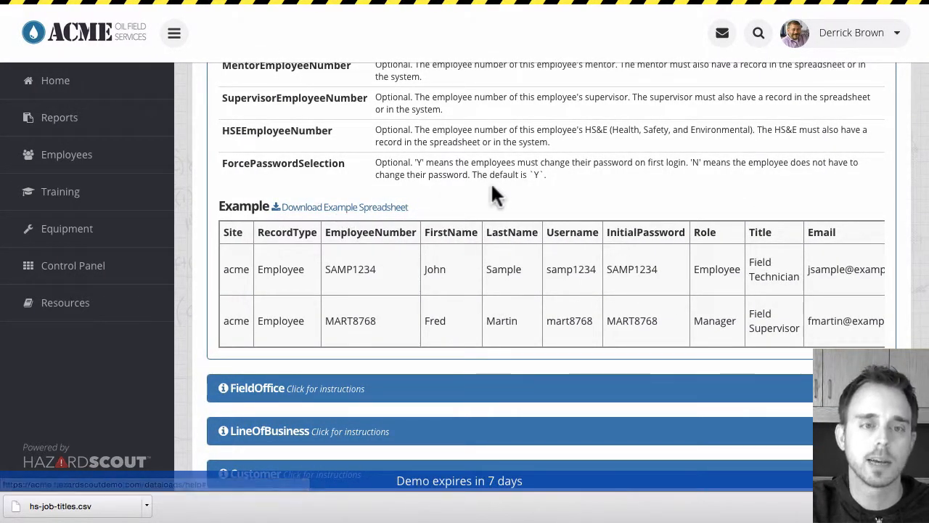
{"action": "scroll", "coordinate": [491, 185], "scroll_direction": "down", "scroll_amount": 2}
{"action": "scroll", "coordinate": [491, 185], "scroll_direction": "up", "scroll_amount": 3}
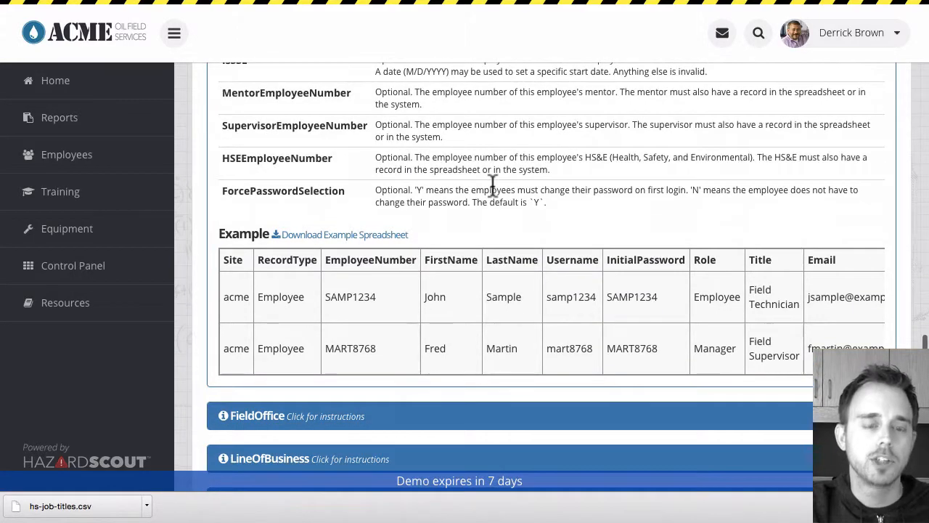
Open the CompletedTraining instructions from the types of data and review the required columns and example rows
{"action": "scroll", "coordinate": [492, 185], "scroll_direction": "up", "scroll_amount": 15}
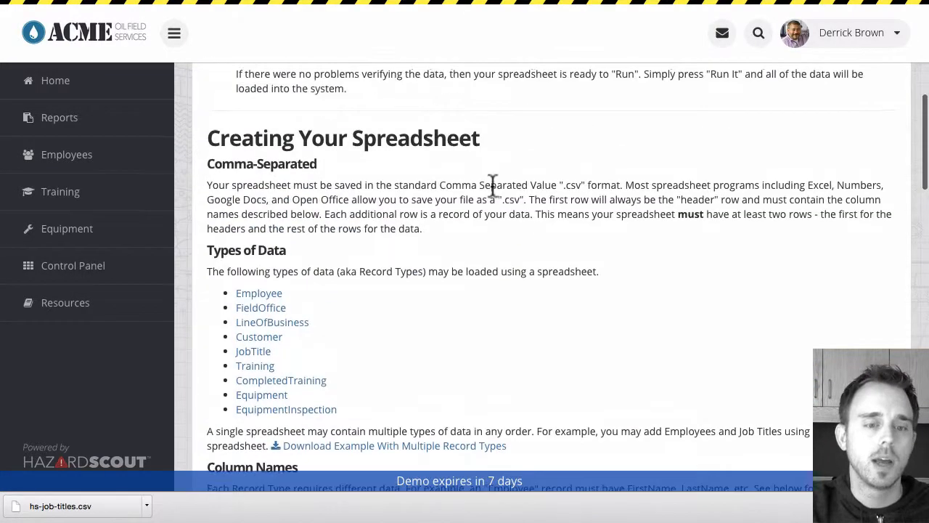
{"action": "left_click", "coordinate": [298, 383]}
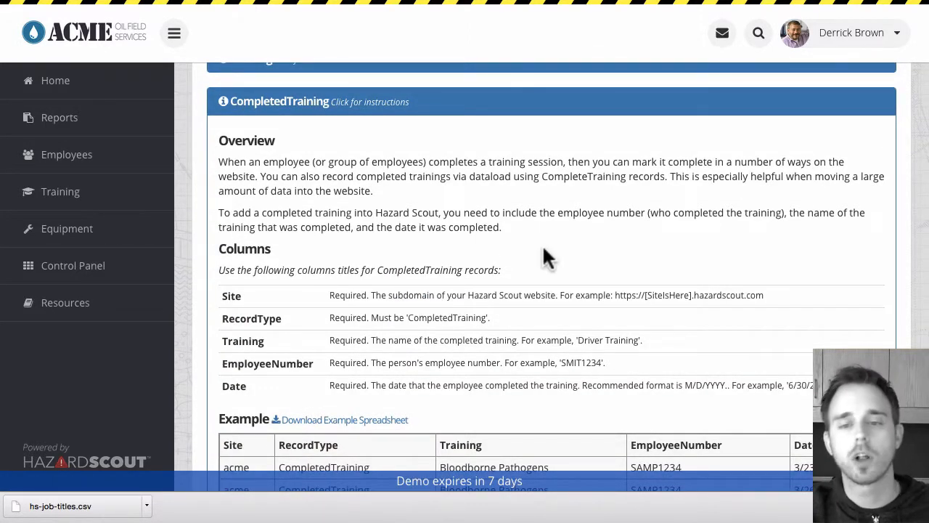
{"action": "scroll", "coordinate": [544, 254], "scroll_direction": "down", "scroll_amount": 3}
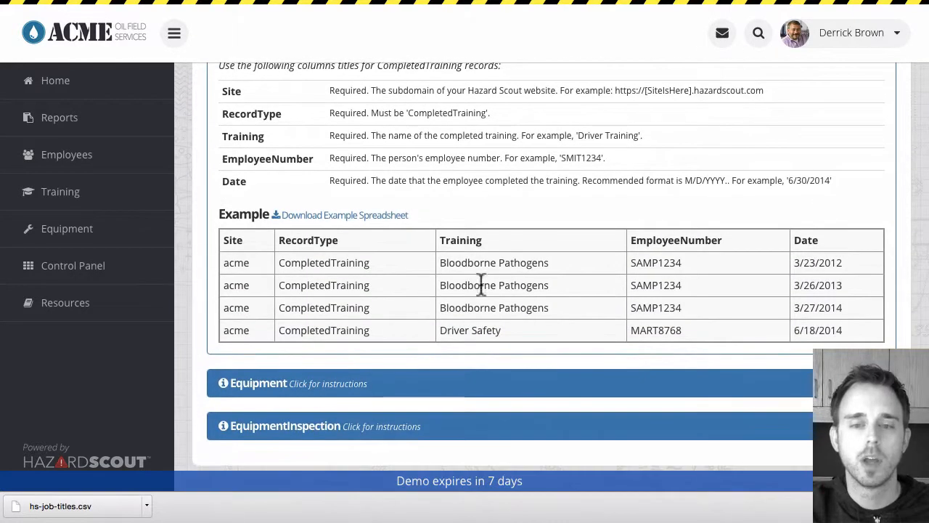
{"action": "scroll", "coordinate": [385, 142], "scroll_direction": "up", "scroll_amount": 1}
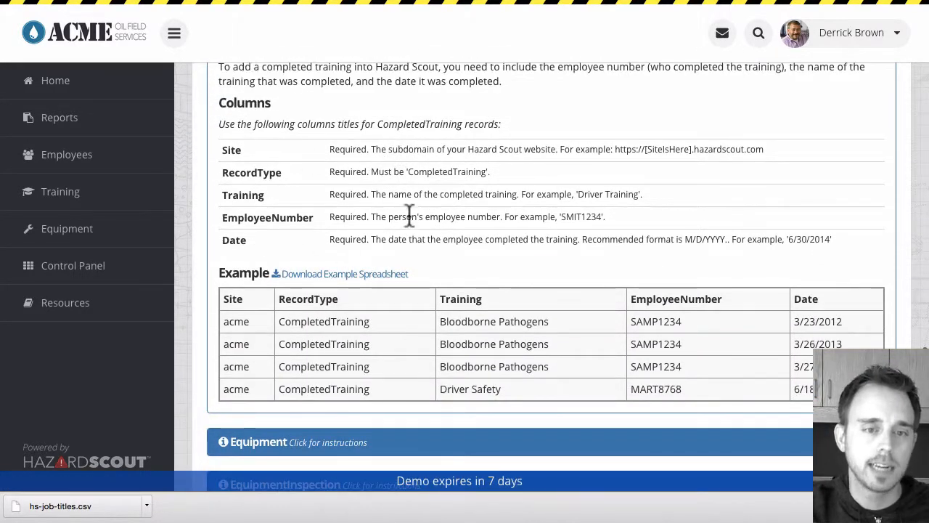
Download the CompletedTraining example spreadsheet, open it in Excel, and widen the RecordType, Training and EmployeeNumber columns to fit their contents
{"action": "left_click", "coordinate": [349, 278]}
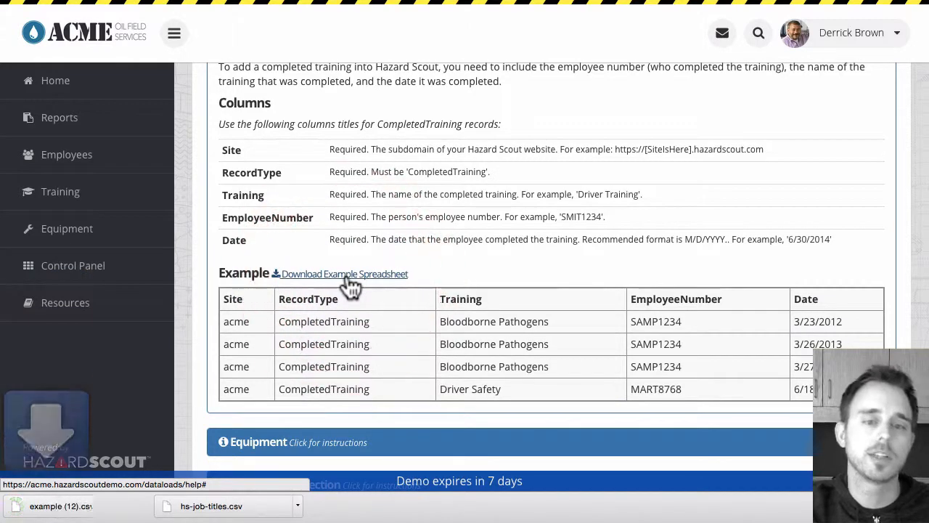
{"action": "left_click", "coordinate": [73, 507]}
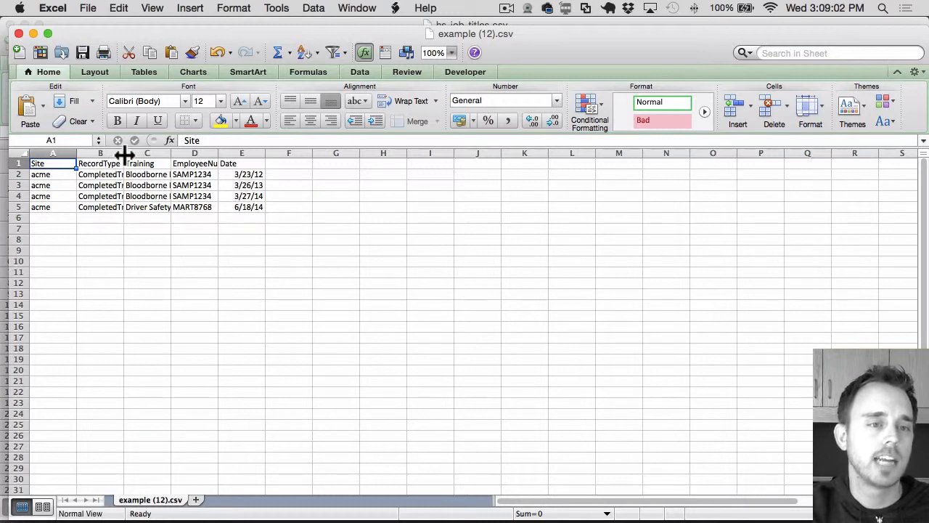
{"action": "left_click_drag", "start_coordinate": [124, 154], "coordinate": [446, 153]}
{"action": "left_click", "coordinate": [412, 223]}
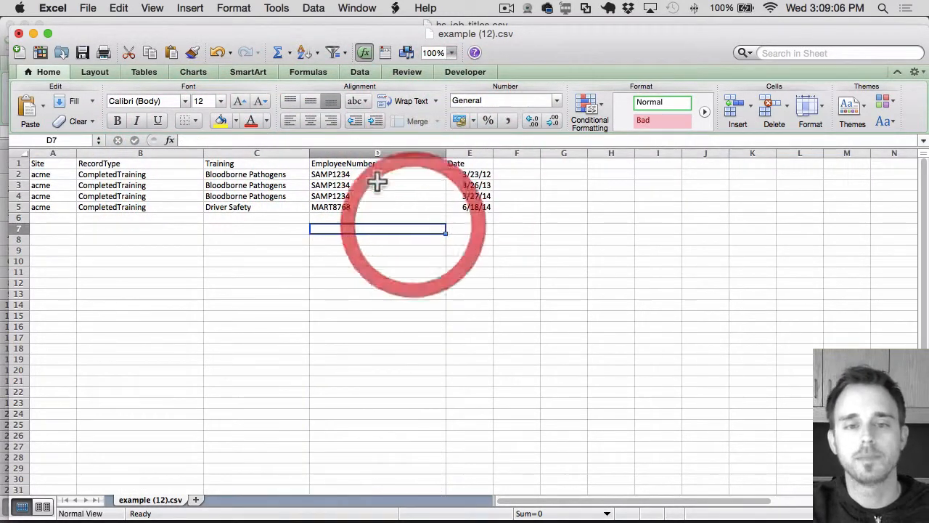
Replace the employee number of the first CompletedTraining record in cell D2 with a different one
{"action": "left_click", "coordinate": [373, 173]}
{"action": "type", "text": "WIRG0123"}
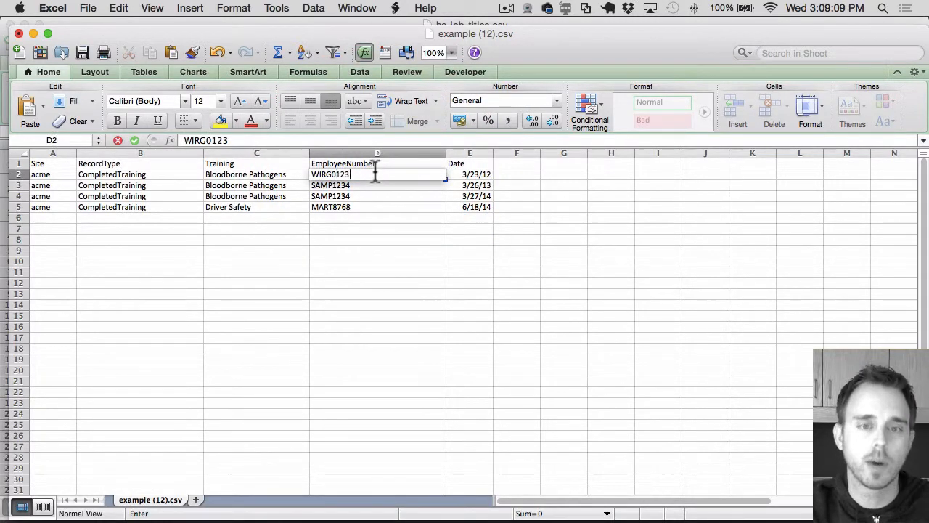
{"action": "key", "text": "Return"}
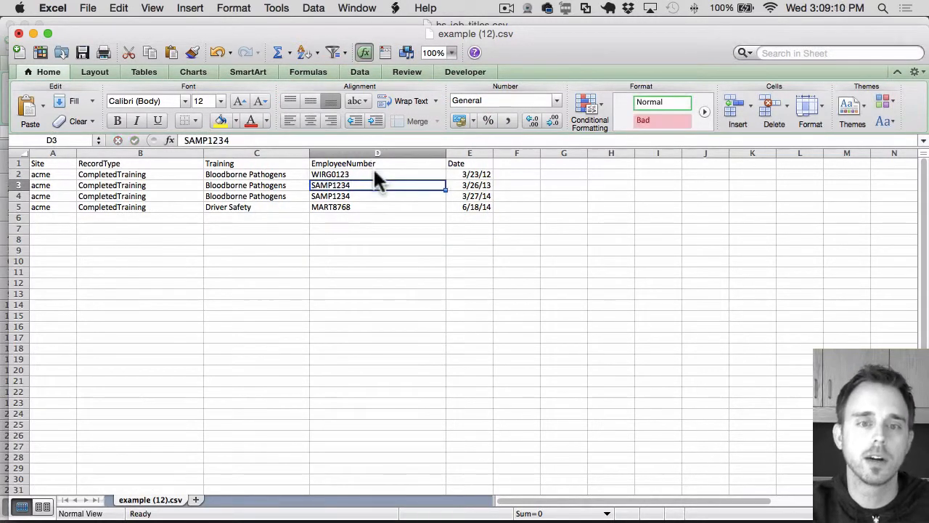
Try to copy the employee number from D2 into the three records below, D3:D5
{"action": "left_click", "coordinate": [373, 174]}
{"action": "key", "text": "super+c"}
{"action": "left_click", "coordinate": [376, 185]}
{"action": "left_click_drag", "start_coordinate": [376, 209], "coordinate": [376, 207]}
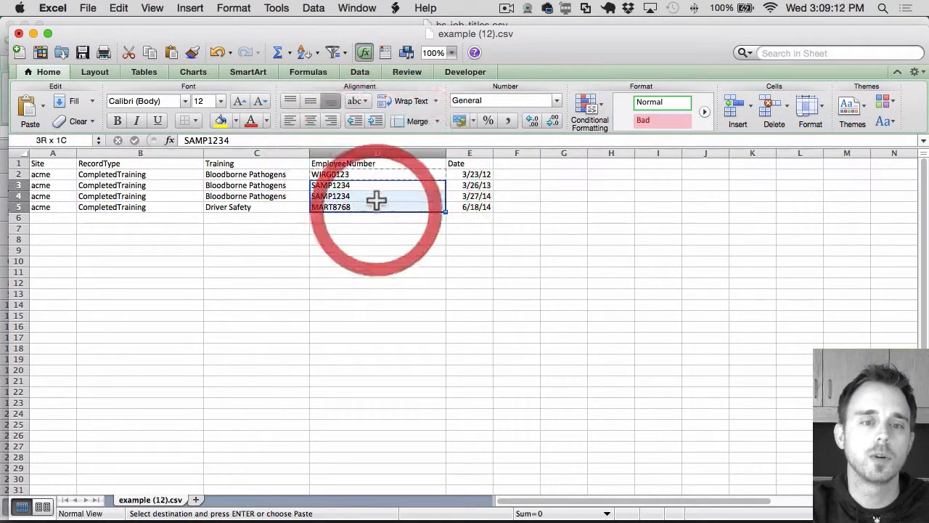
{"action": "key", "text": "super+c"}
Set the training name in C2 to the placeholder text lskdfjldsjfk and select that record's date in E2
{"action": "left_click", "coordinate": [263, 174]}
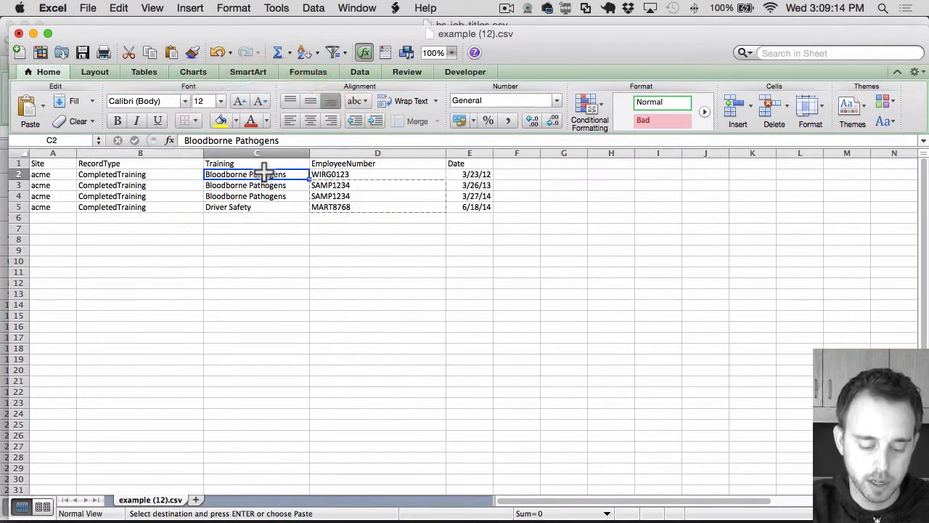
{"action": "type", "text": "M"}
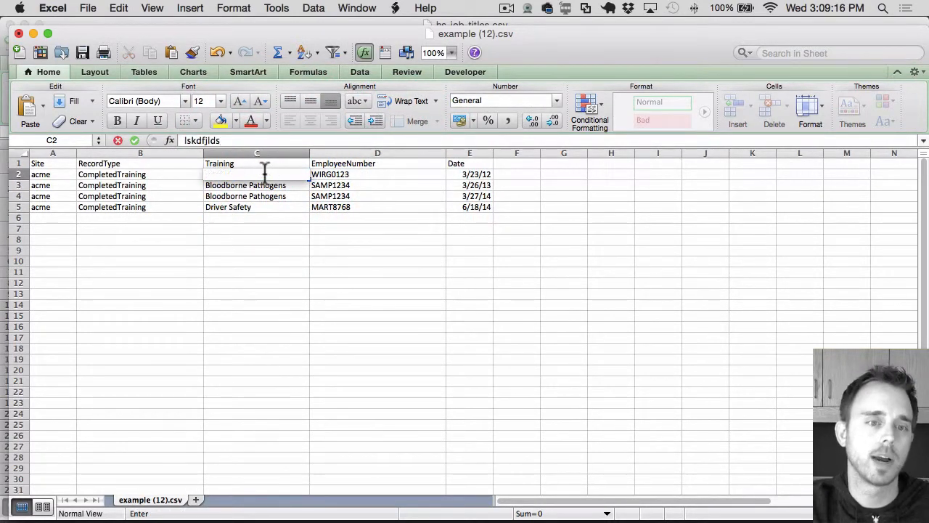
{"action": "type", "text": "lskdfjldsjfk"}
{"action": "key", "text": "Return"}
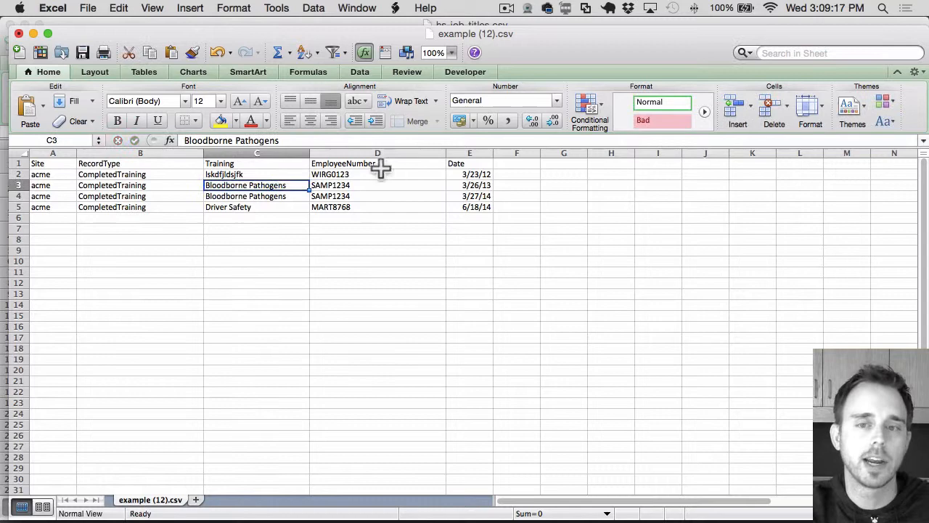
{"action": "left_click", "coordinate": [472, 175]}
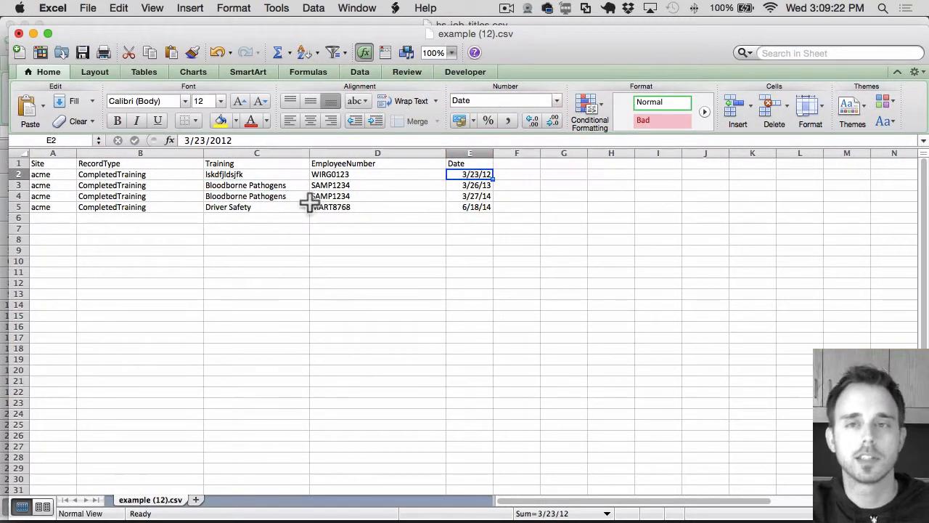
Switch back to Hazard Scout in Chrome and return from the dataload instructions to the list of dataloads
{"action": "key", "text": "super+Tab"}
{"action": "key", "text": "super+Tab"}
{"action": "key", "text": "super+Tab"}
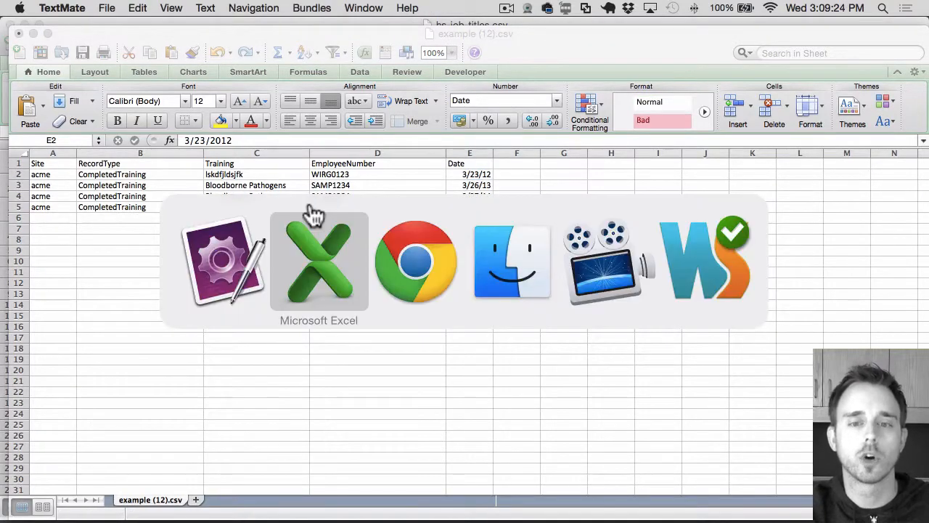
{"action": "key", "text": "super+Tab"}
{"action": "scroll", "coordinate": [453, 196], "scroll_direction": "down", "scroll_amount": 2}
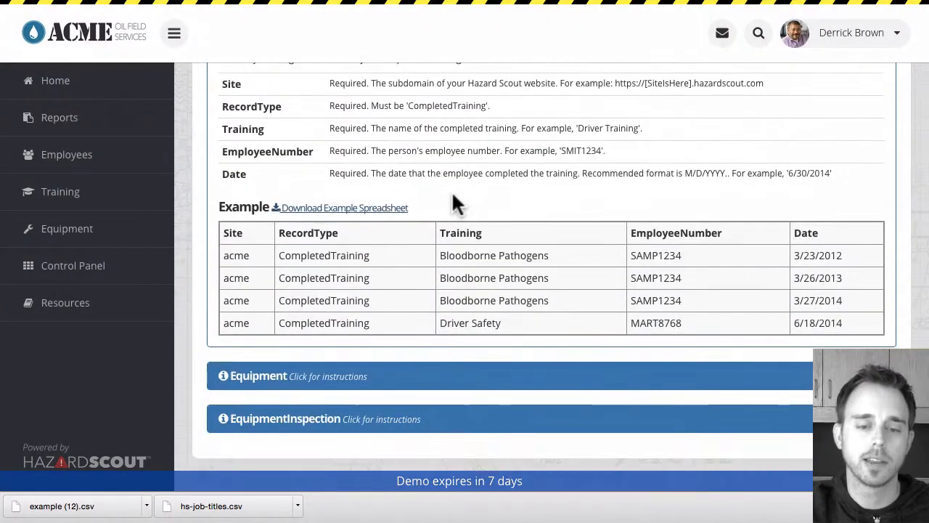
{"action": "scroll", "coordinate": [452, 195], "scroll_direction": "up", "scroll_amount": 15}
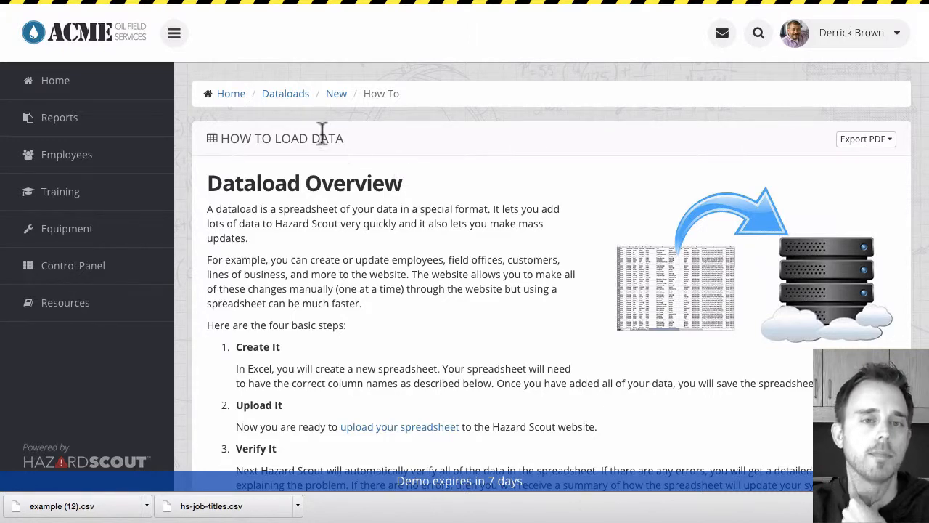
{"action": "left_click", "coordinate": [284, 94]}
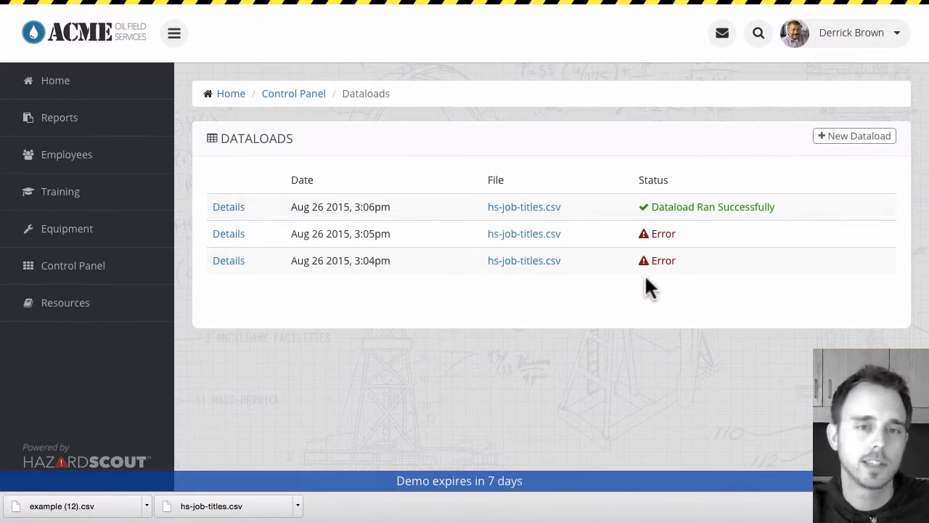
{"action": "left_click", "coordinate": [585, 73]}
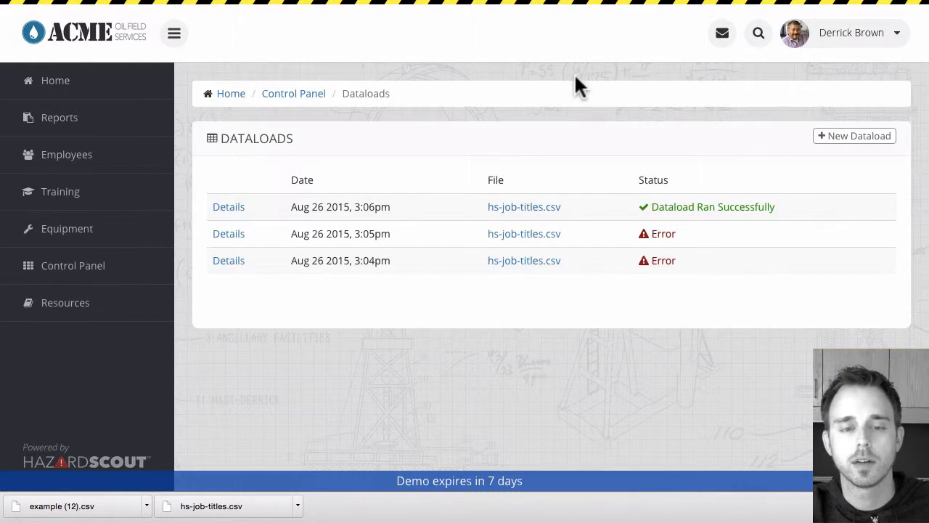
{"action": "mouse_move", "coordinate": [506, 9]}
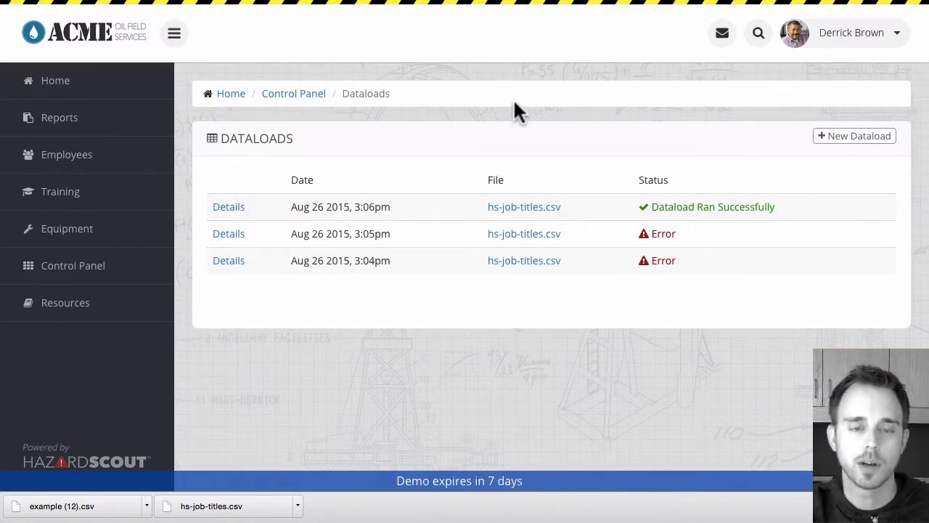
{"action": "left_click", "coordinate": [503, 8]}
{"action": "left_click", "coordinate": [513, 40]}
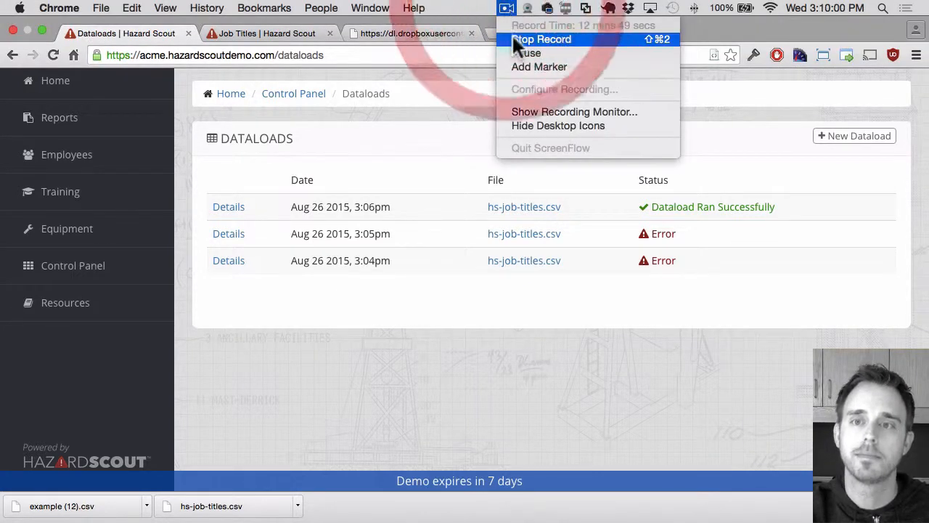